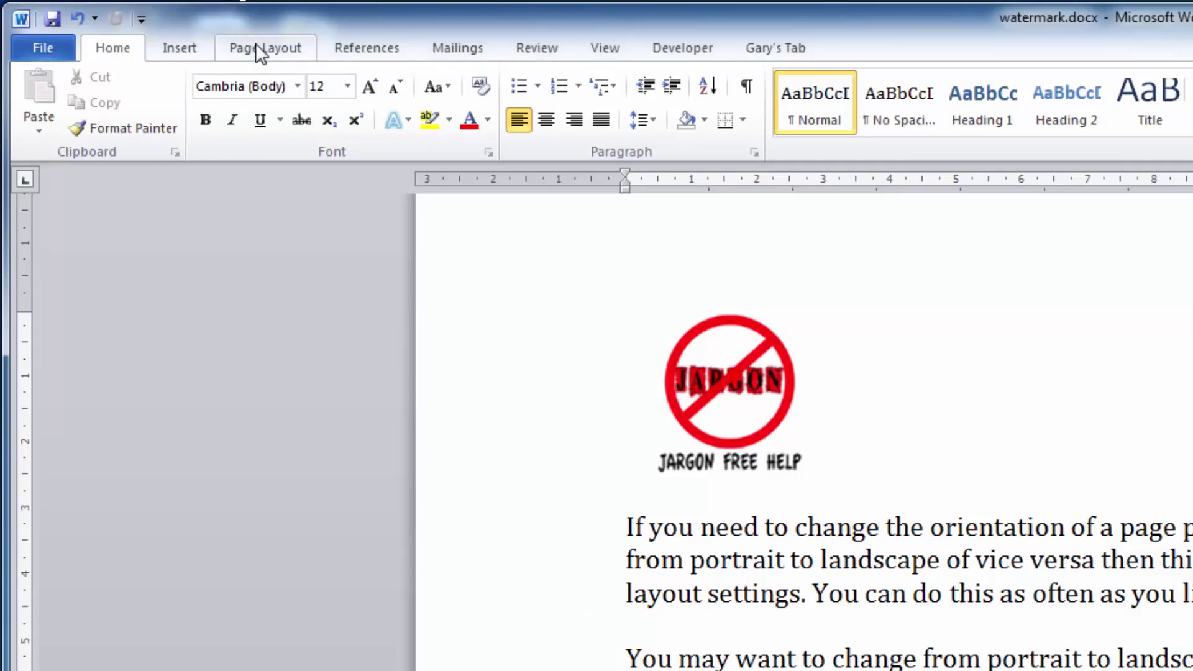
# Apply the diagonal CONFIDENTIAL 1 watermark from the Page Layout Watermark gallery.
pyautogui.click(259, 49)
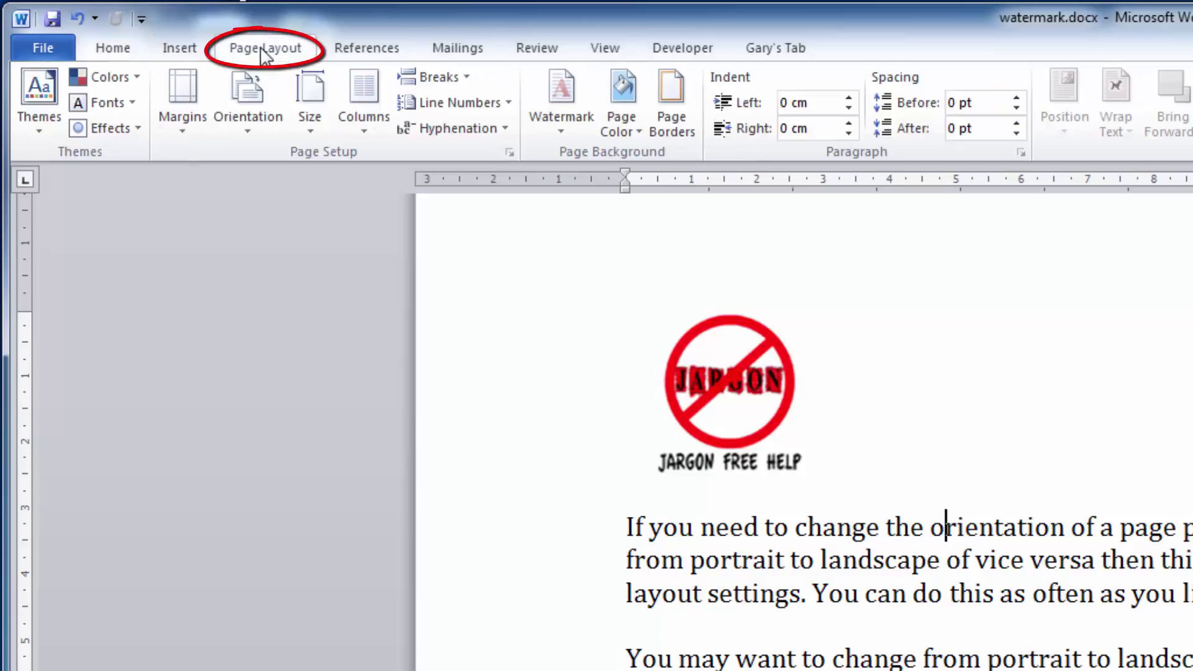
pyautogui.click(563, 117)
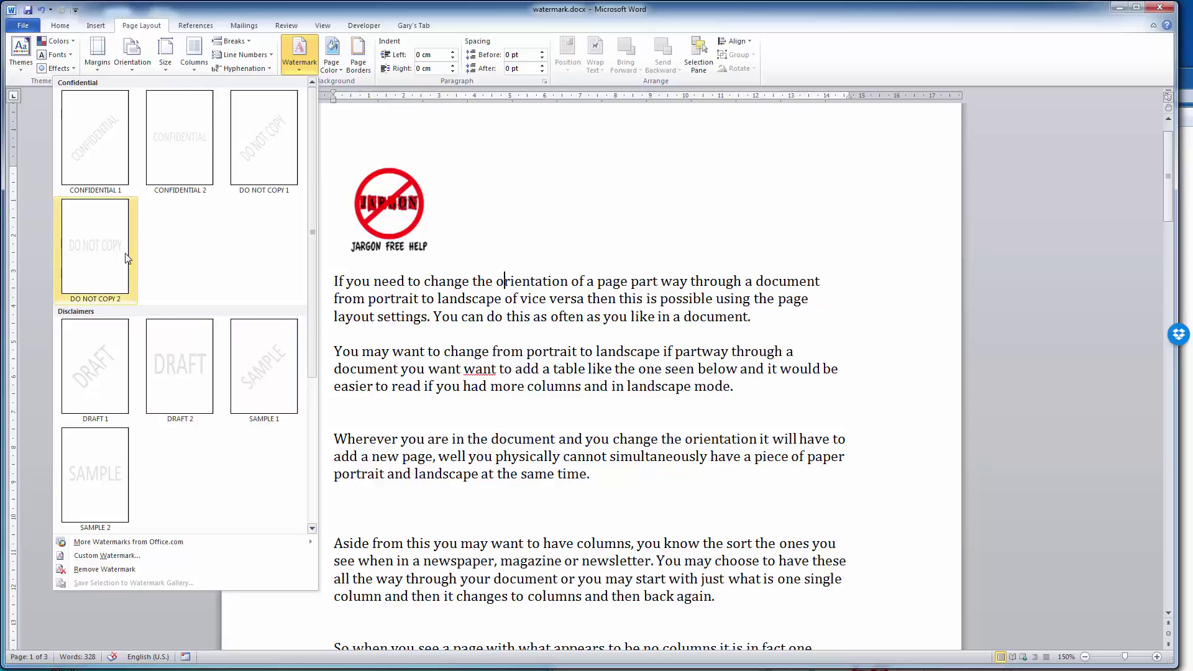
pyautogui.click(94, 171)
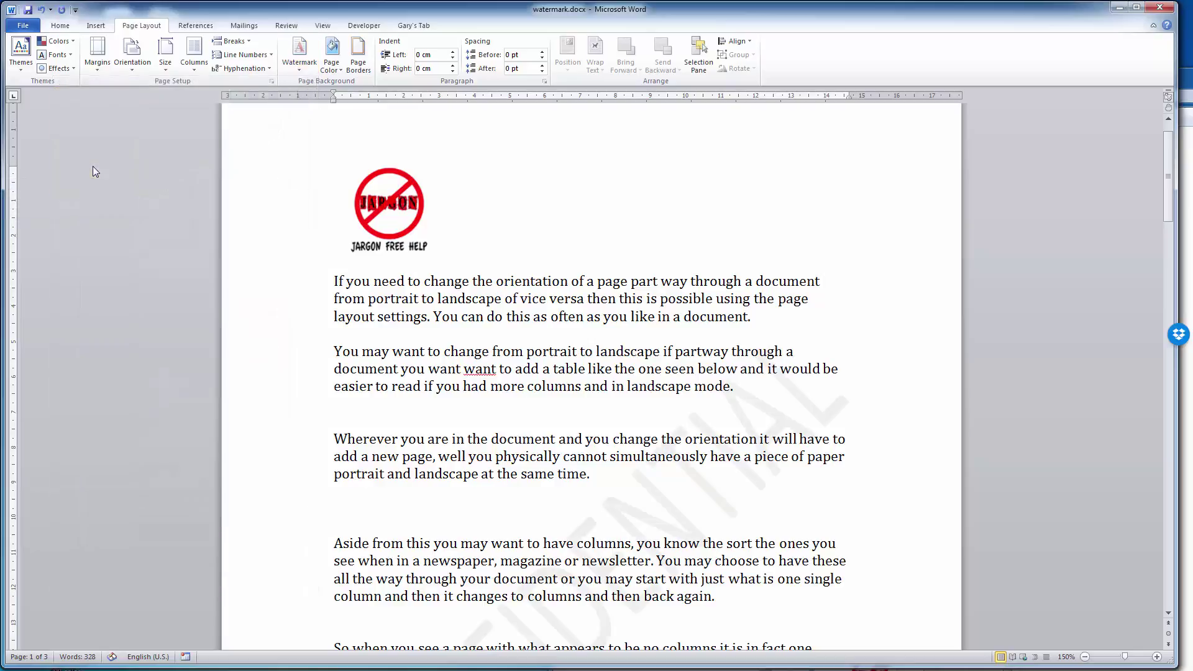
pyautogui.scroll(-3, 552, 307)
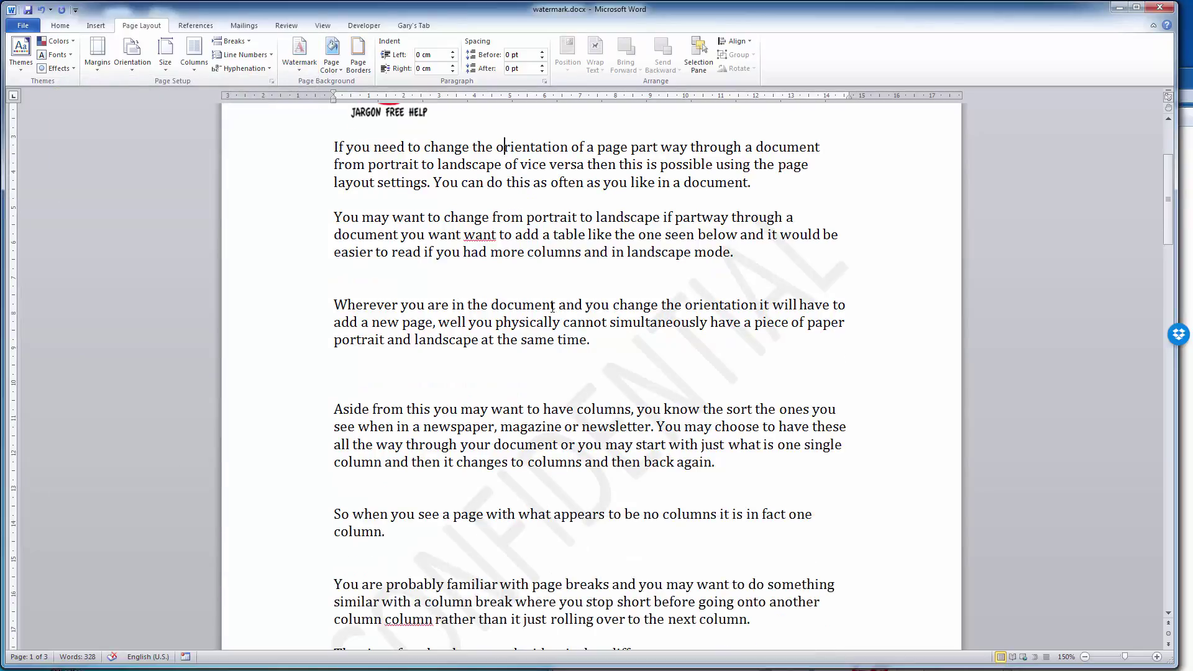
pyautogui.scroll(-1, 553, 307)
pyautogui.scroll(6, 590, 319)
pyautogui.scroll(-6, 634, 334)
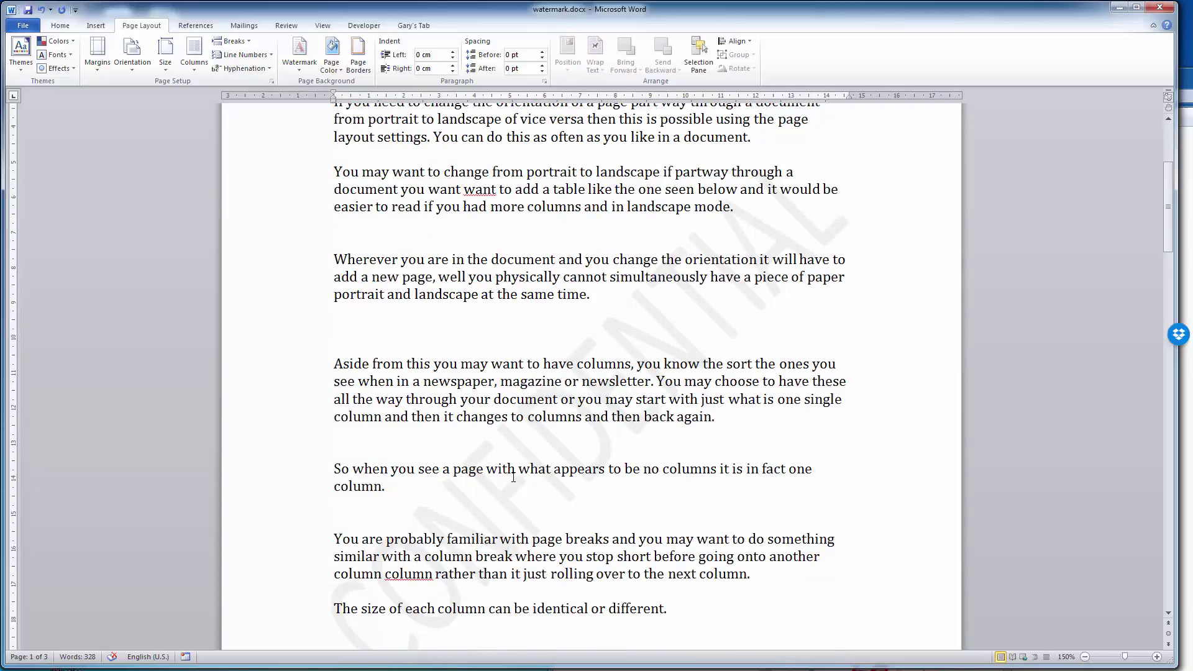
pyautogui.scroll(-16, 513, 477)
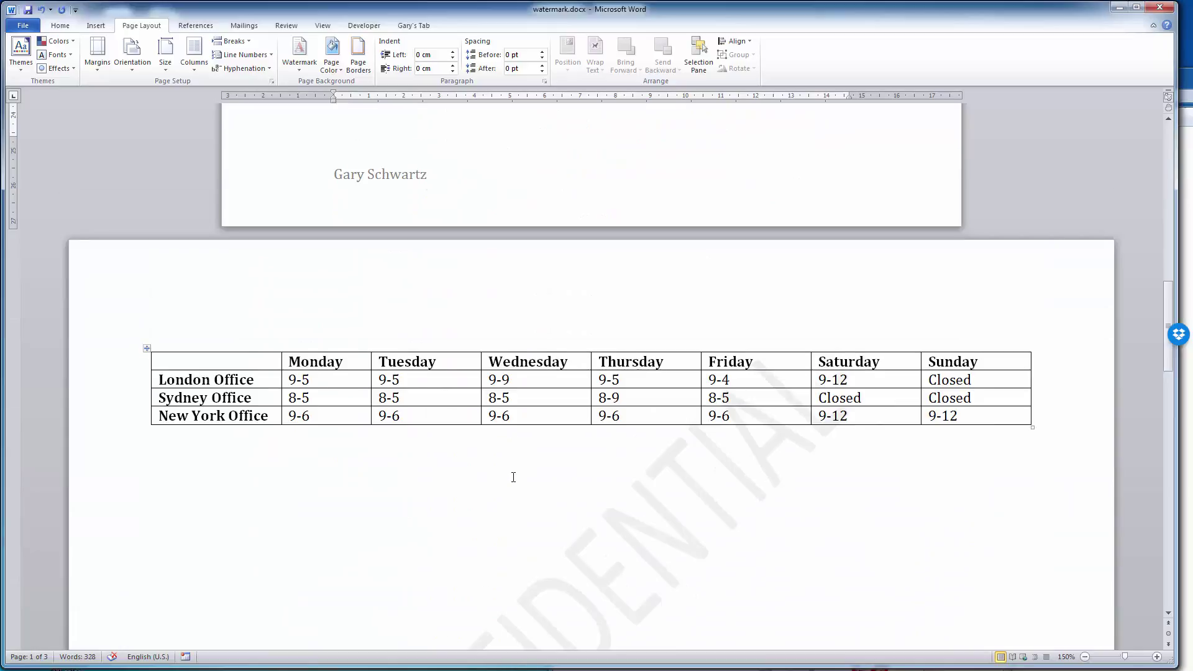
pyautogui.scroll(-6, 514, 477)
pyautogui.scroll(20, 513, 477)
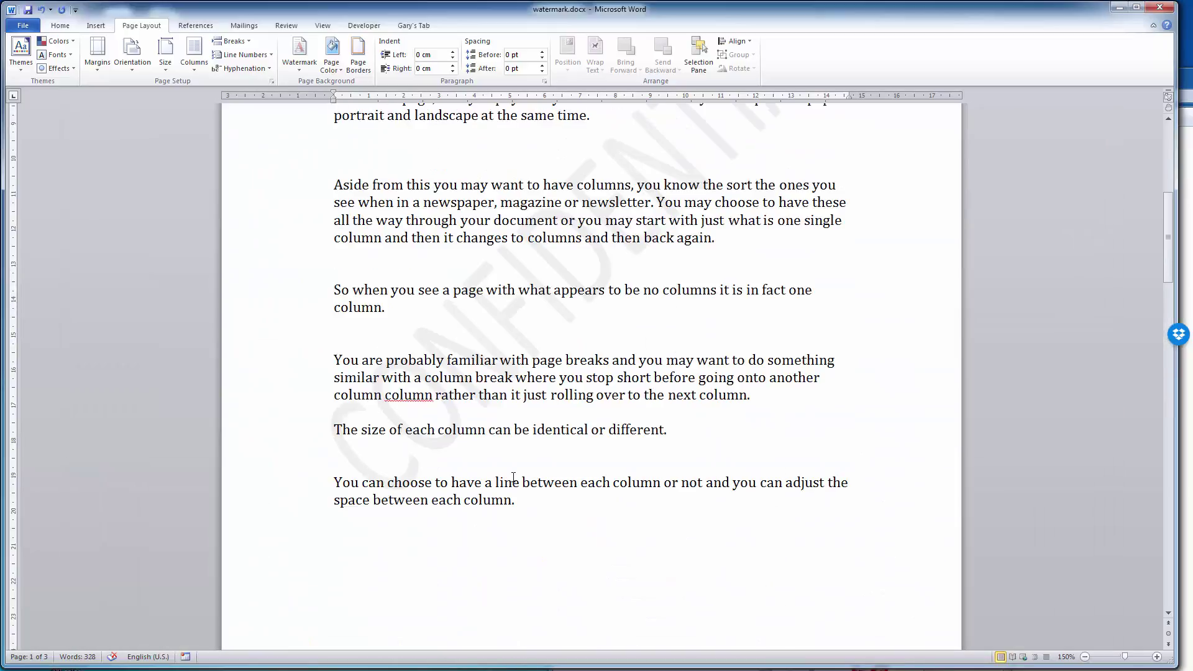
pyautogui.scroll(-20, 513, 477)
pyautogui.scroll(20, 513, 477)
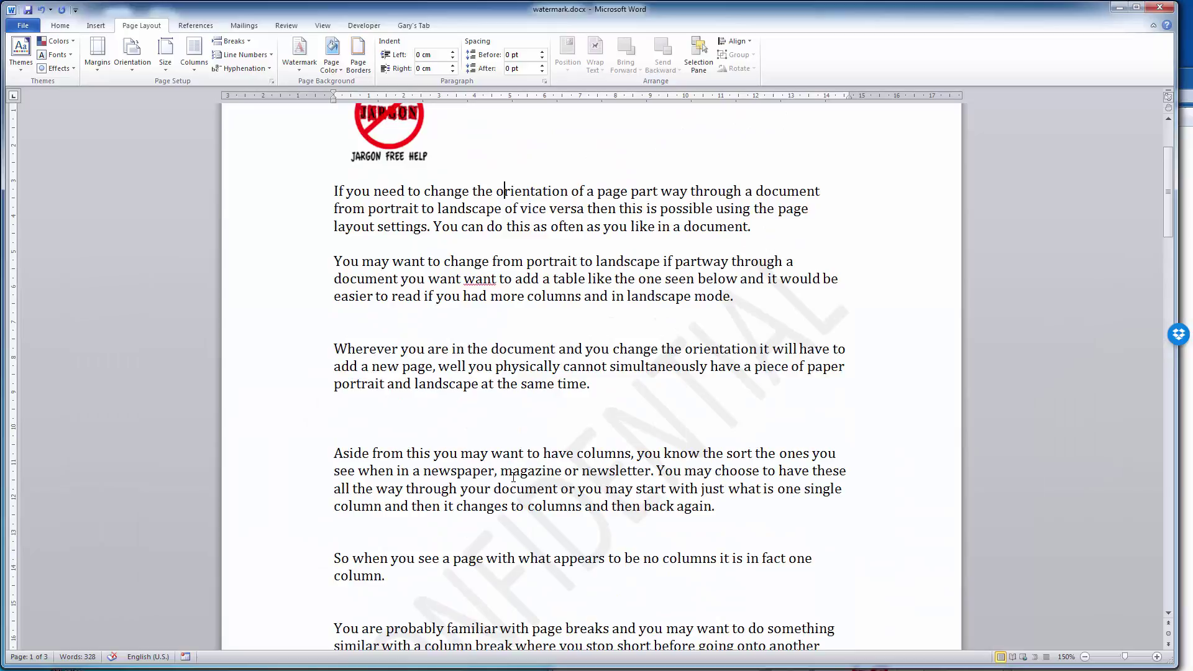
pyautogui.scroll(-15, 585, 397)
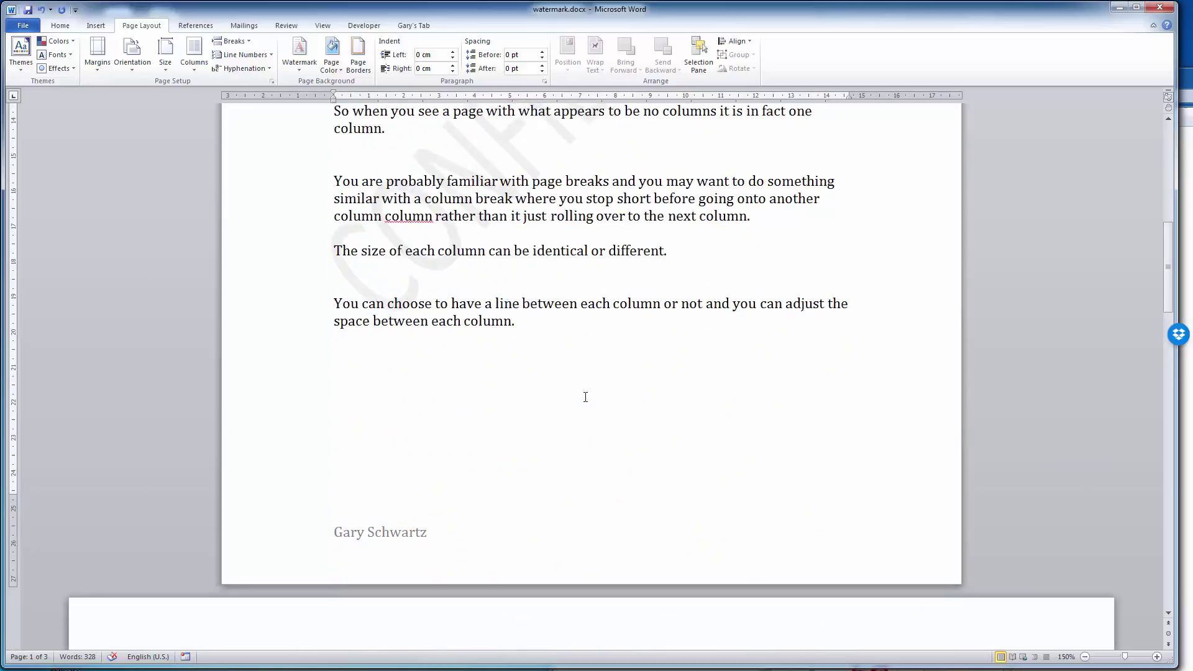
pyautogui.scroll(12, 586, 397)
pyautogui.scroll(5, 585, 397)
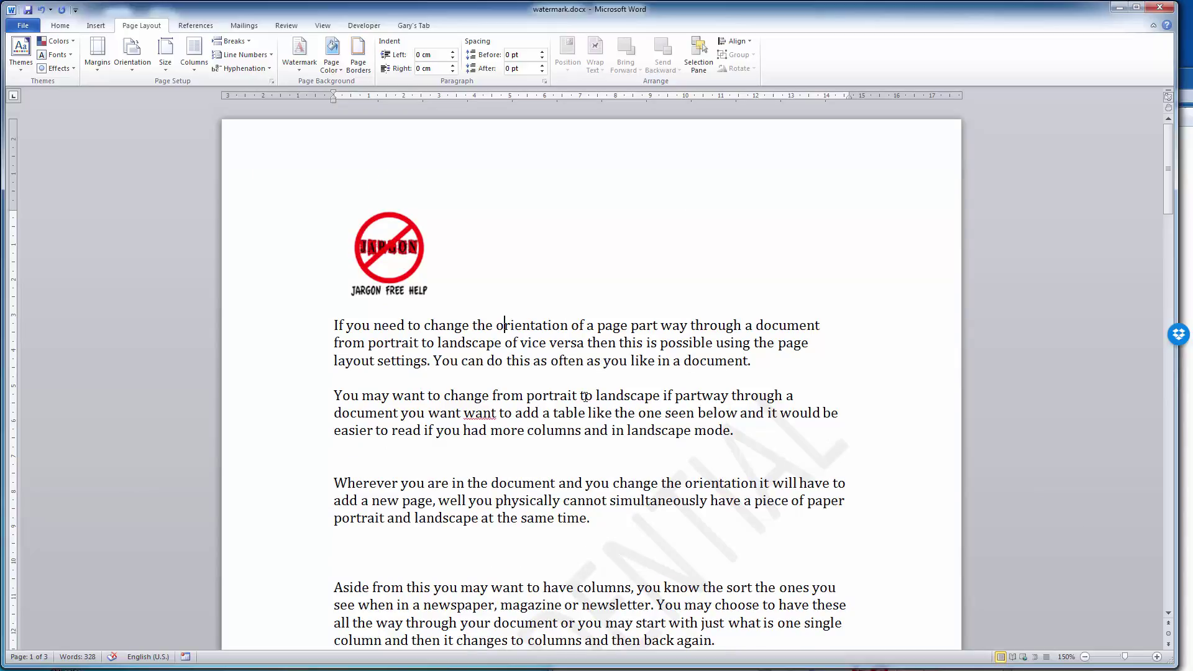
# Remove the CONFIDENTIAL watermark and apply the diagonal DRAFT 1 watermark instead.
pyautogui.click(297, 66)
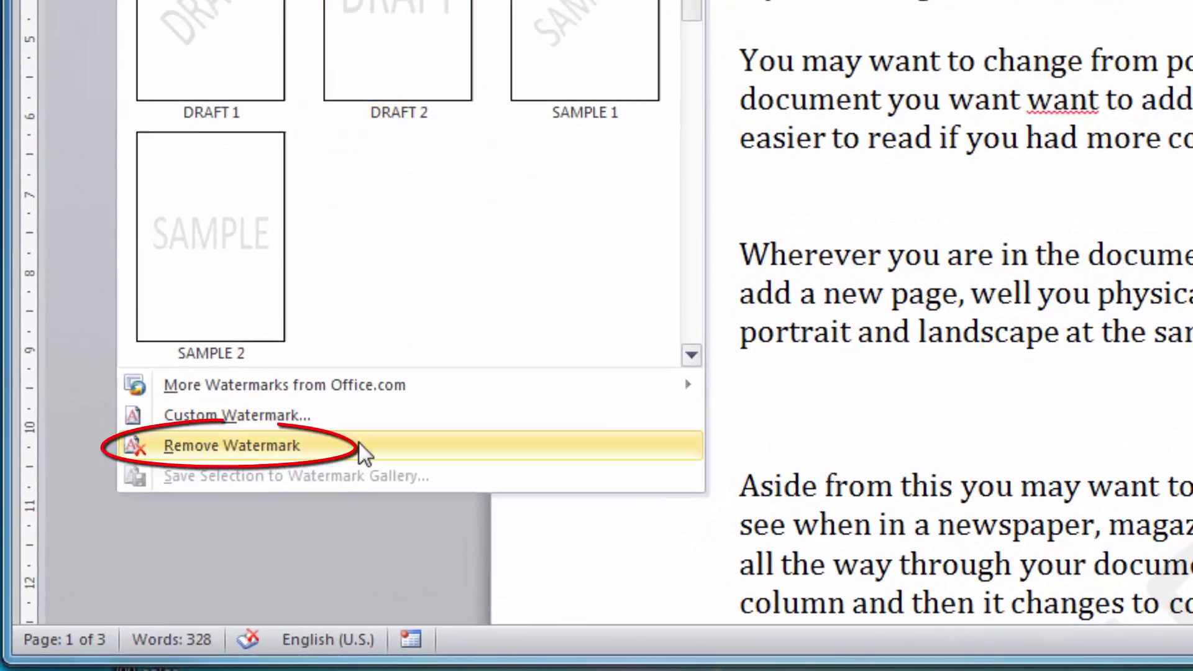
pyautogui.click(359, 443)
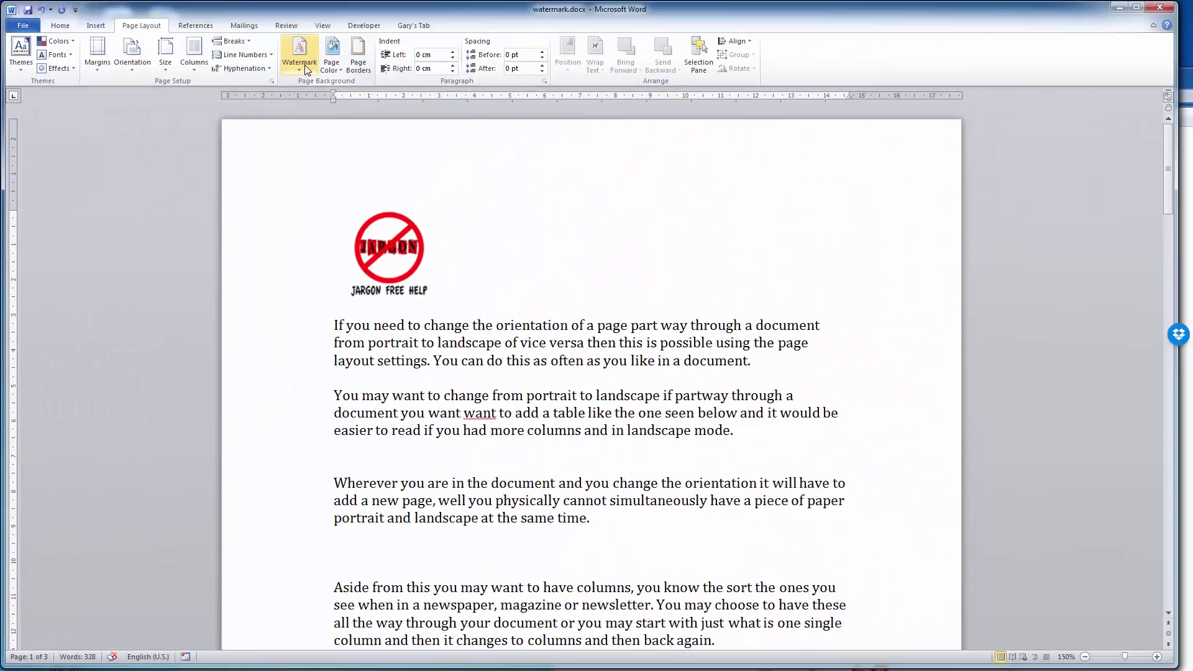
pyautogui.click(304, 64)
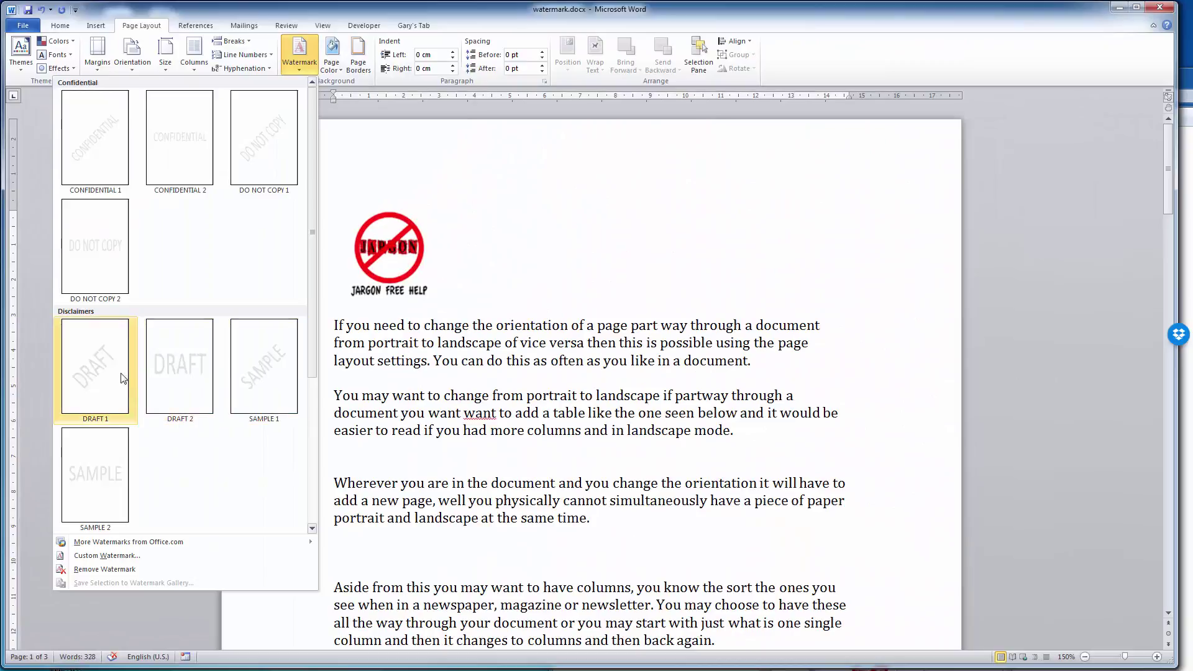
pyautogui.scroll(-3, 245, 439)
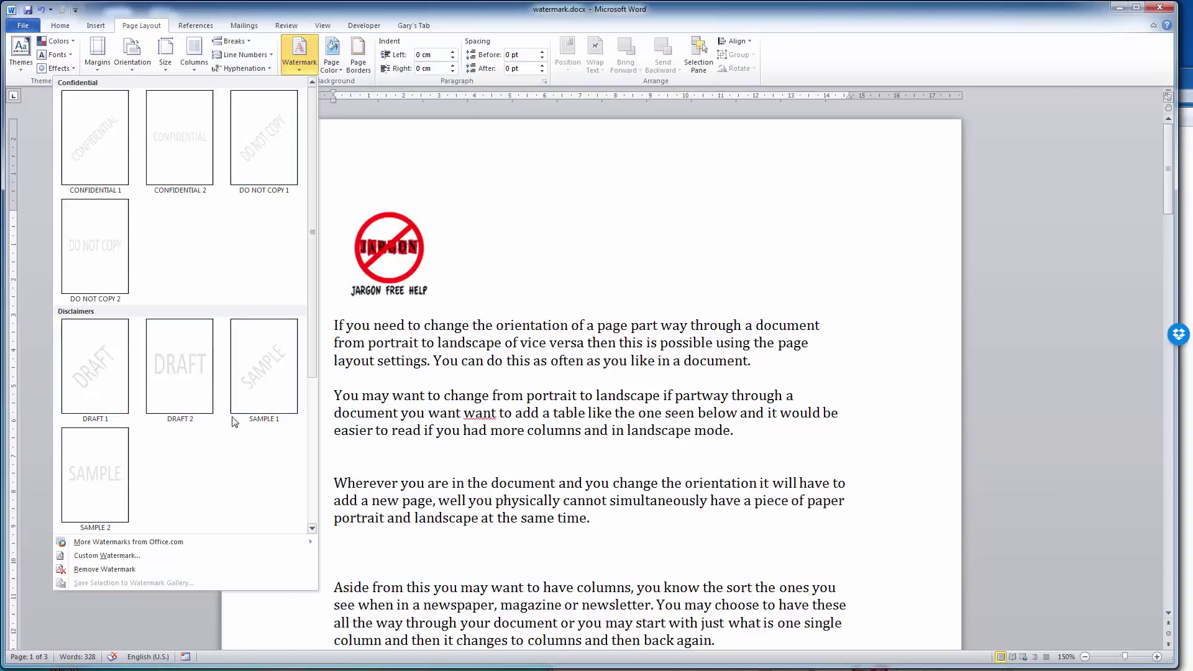
pyautogui.scroll(3, 171, 413)
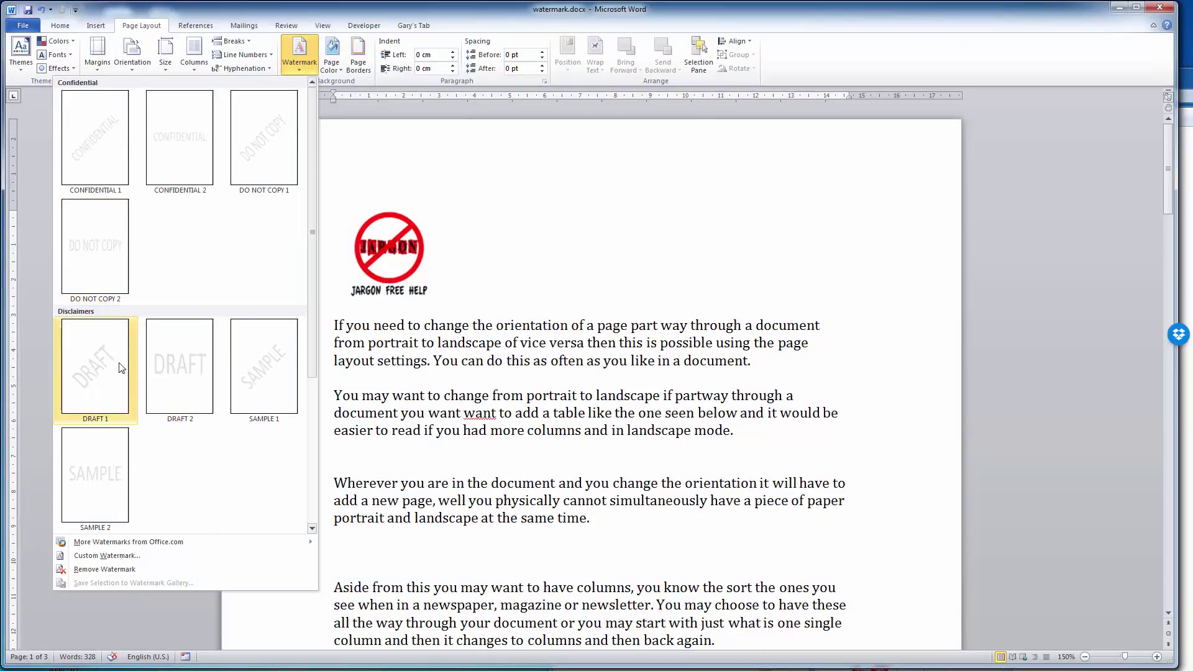
pyautogui.click(108, 361)
pyautogui.scroll(-6, 715, 432)
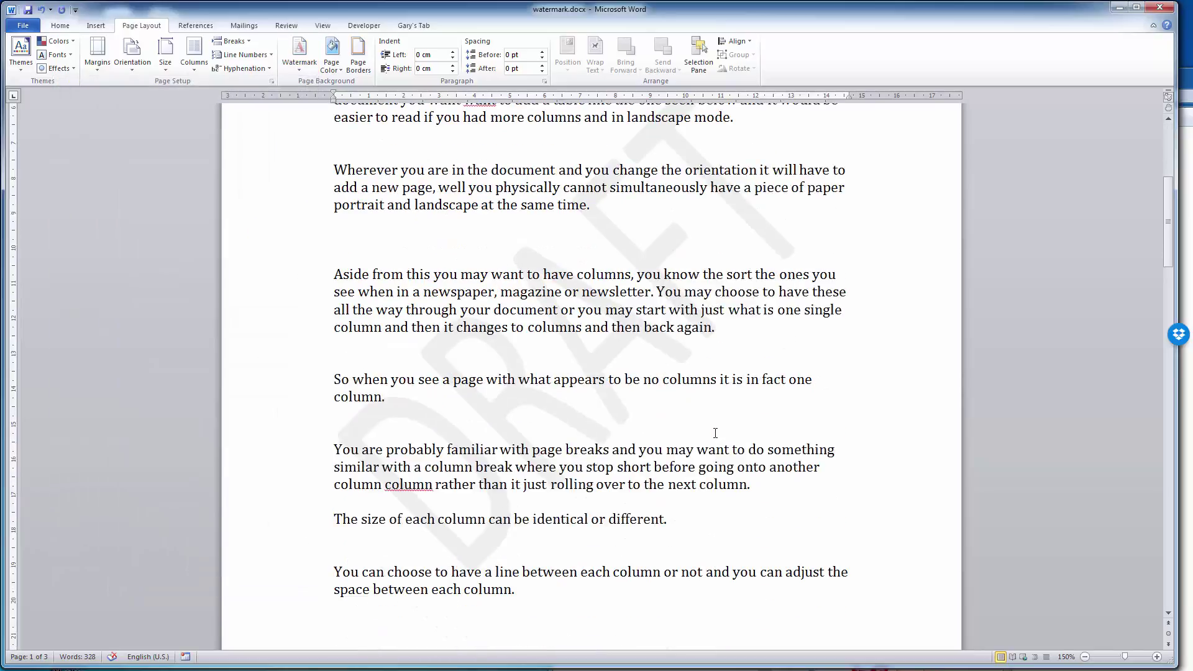
pyautogui.scroll(5, 715, 433)
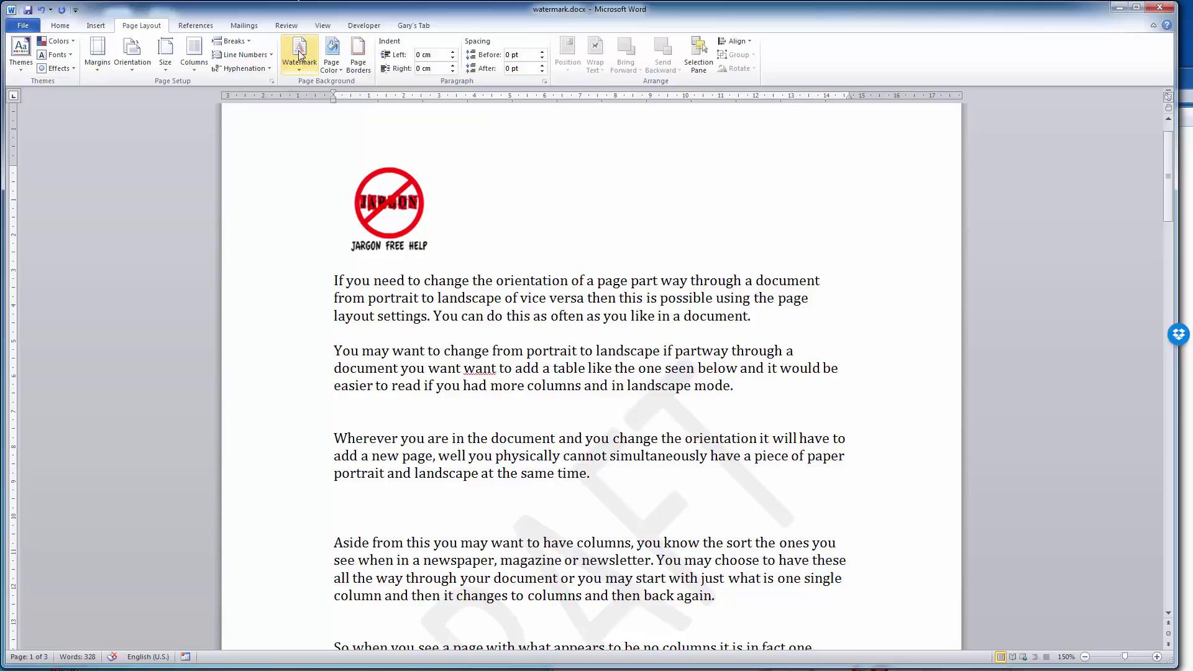
pyautogui.scroll(2, 323, 53)
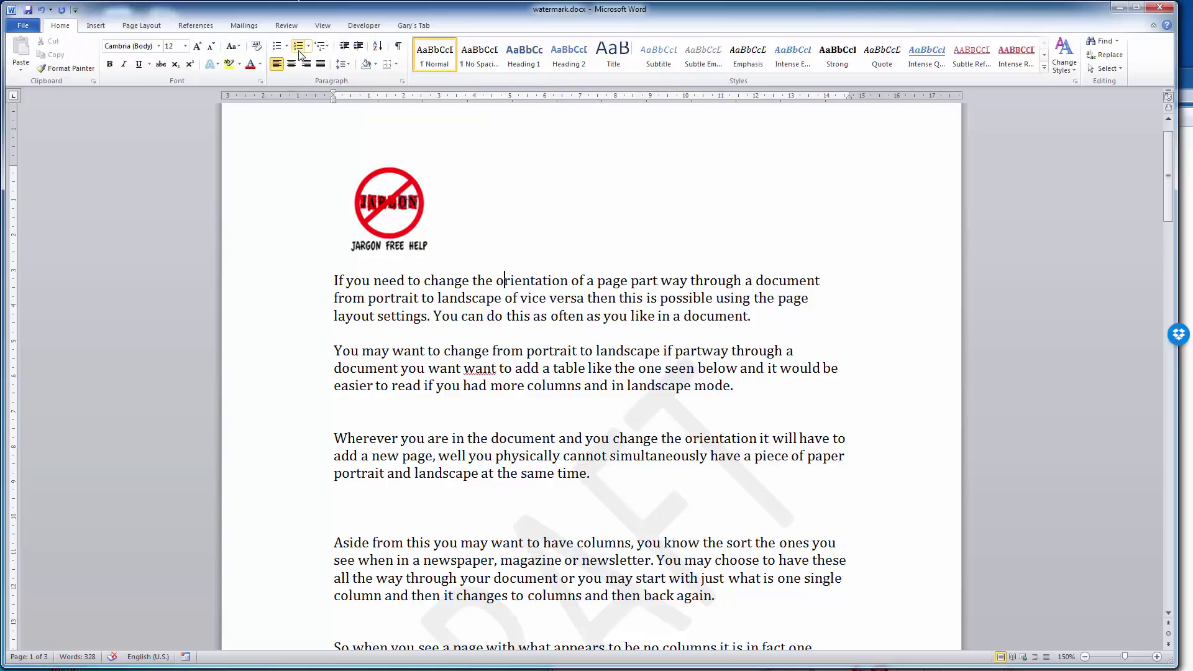
# Swap the DRAFT watermark for SAMPLE 1, then bring up the Custom Watermark settings.
pyautogui.click(138, 29)
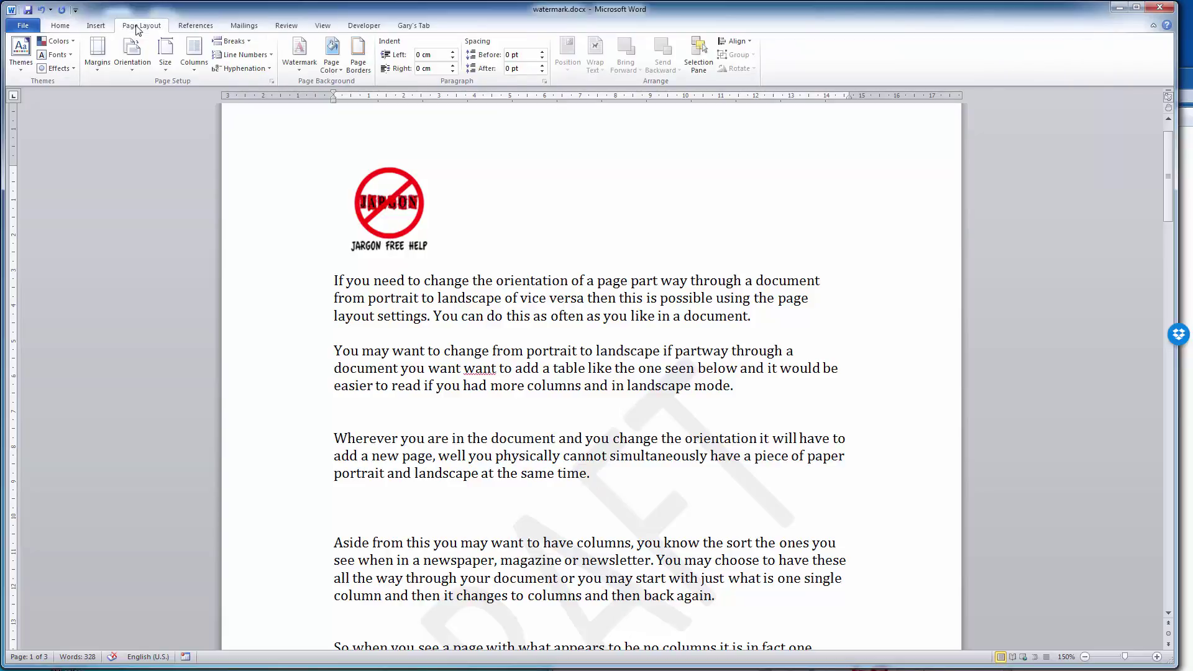
pyautogui.click(295, 62)
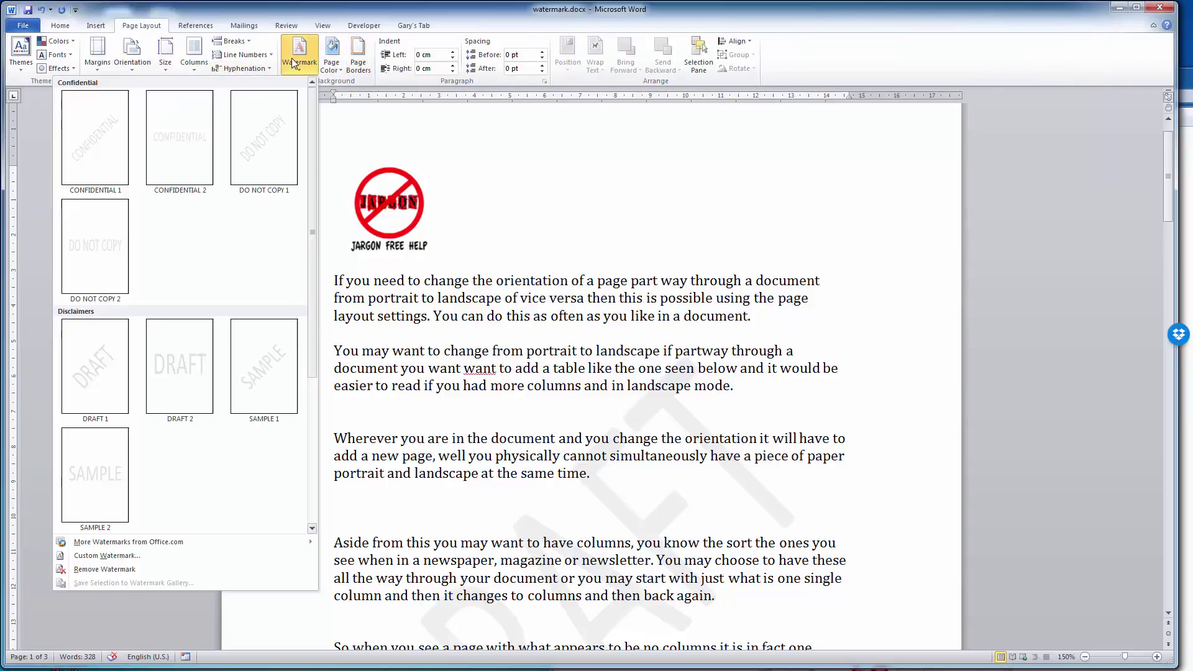
pyautogui.click(262, 370)
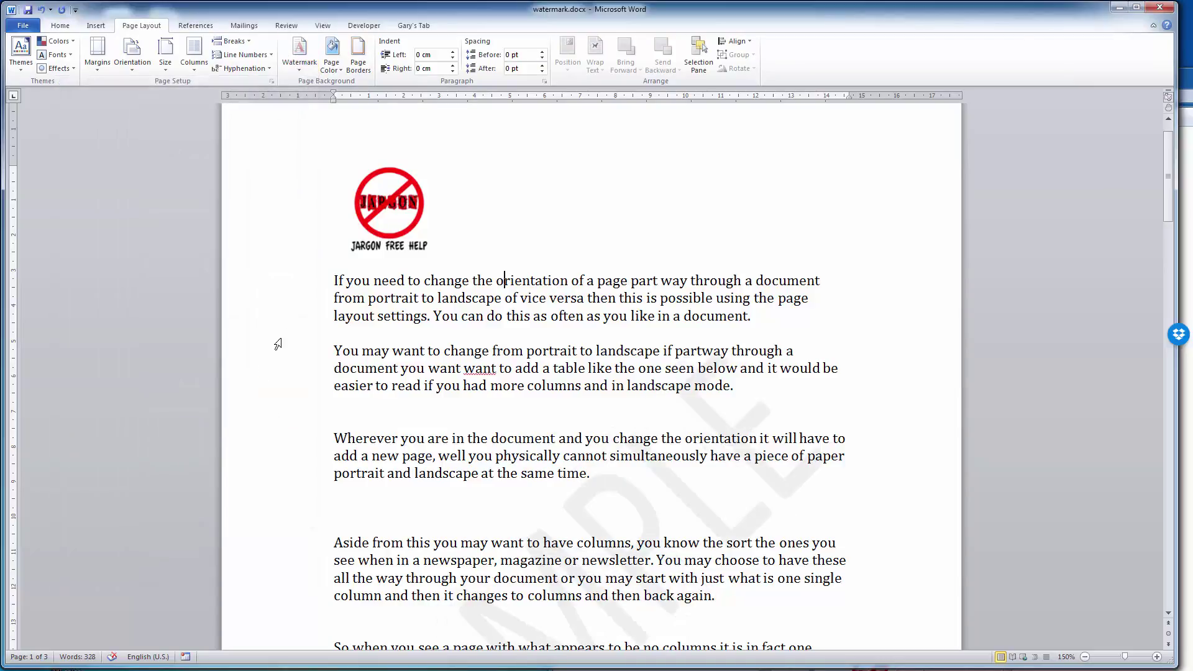
pyautogui.click(300, 66)
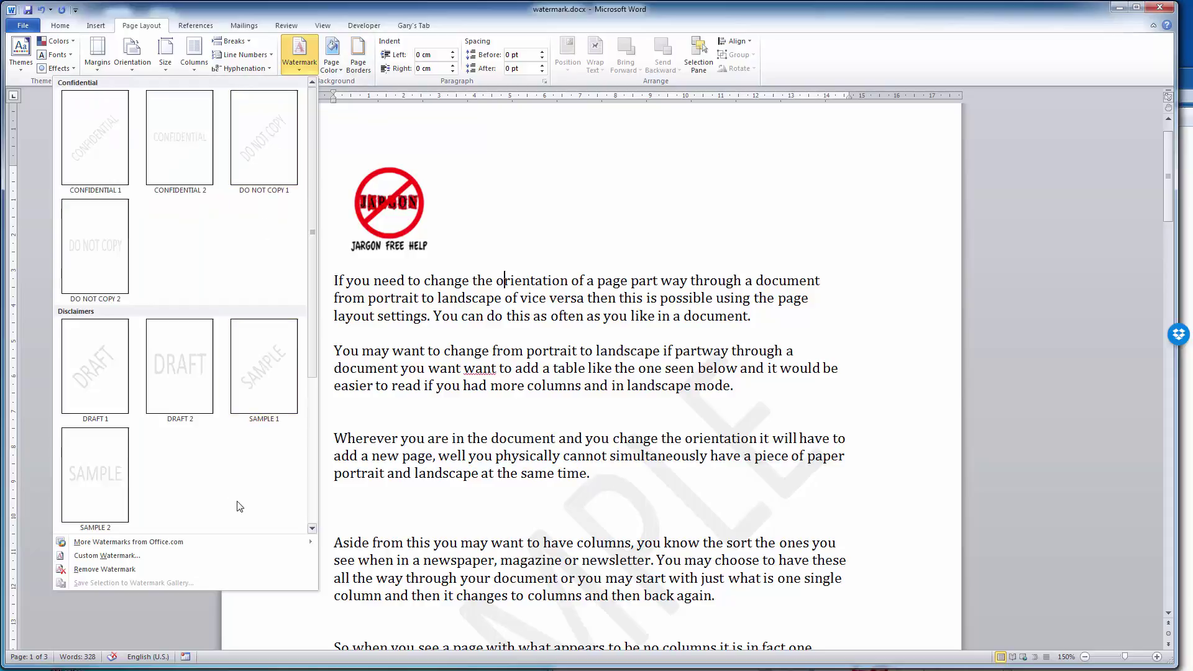
pyautogui.click(115, 556)
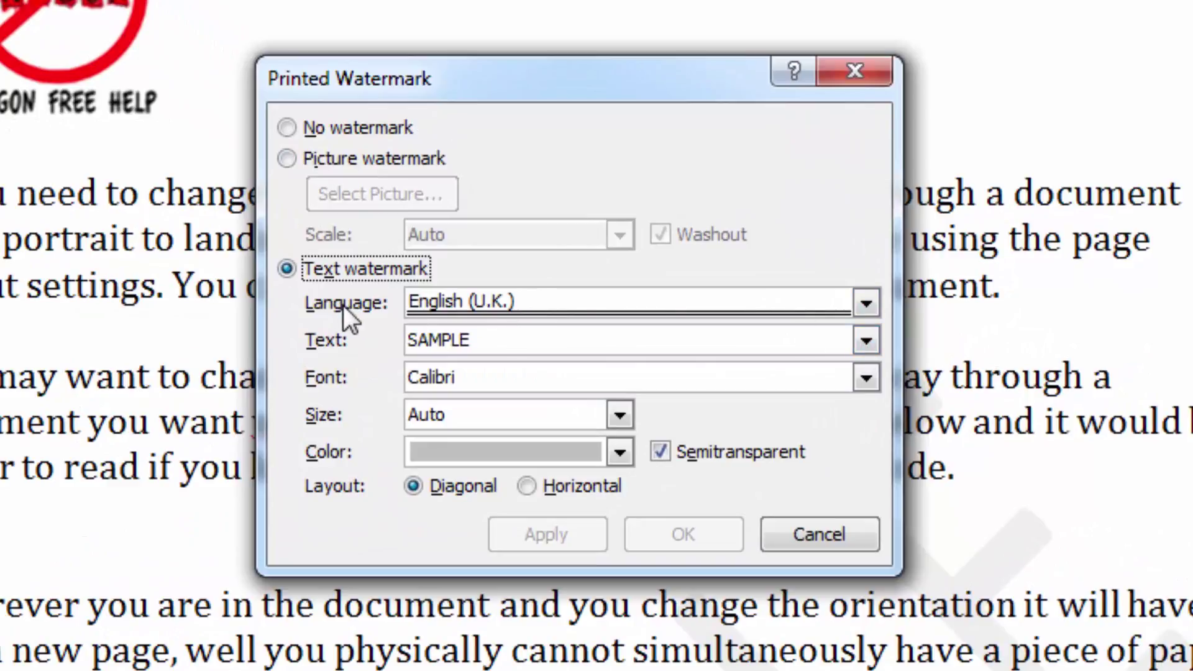
# Keep English (U.K.) as the language and set the watermark text to 'Jargon Free Help'.
pyautogui.click(865, 305)
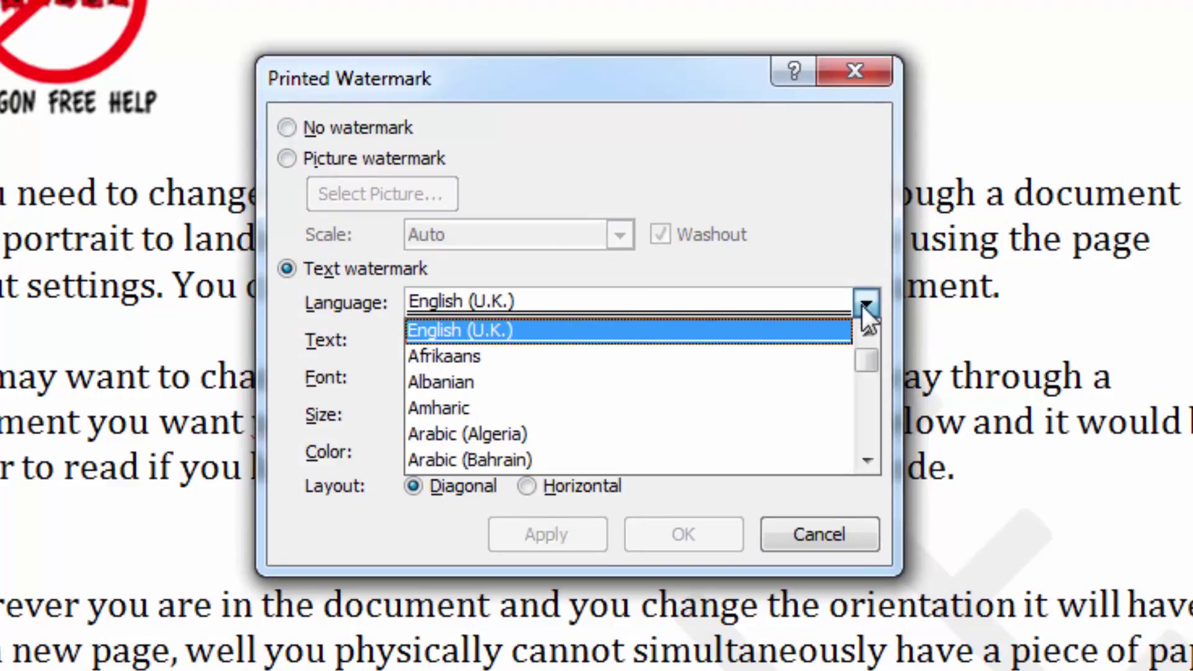
pyautogui.click(865, 304)
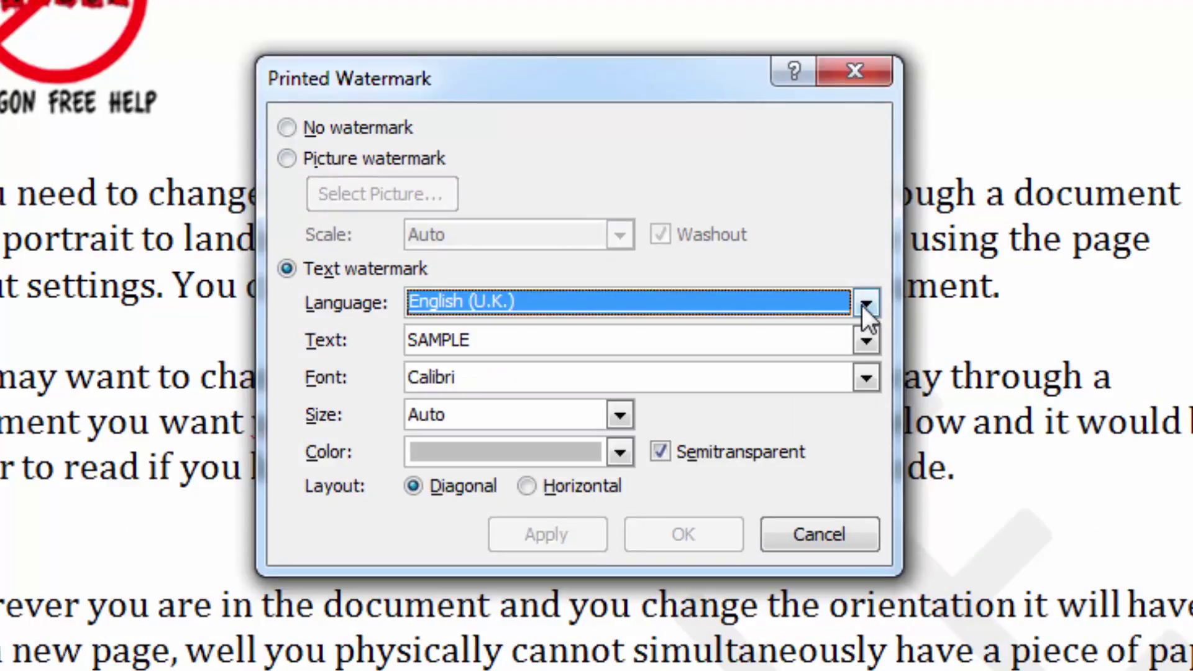
pyautogui.click(865, 339)
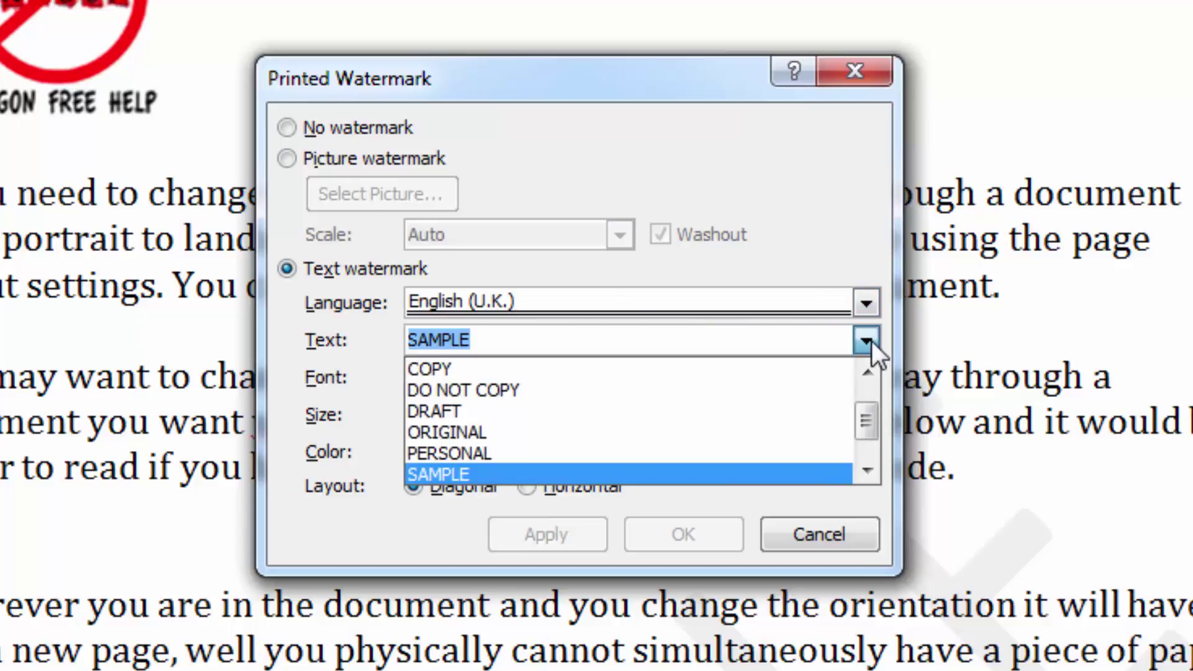
pyautogui.moveTo(867, 413); pyautogui.dragTo(874, 452)
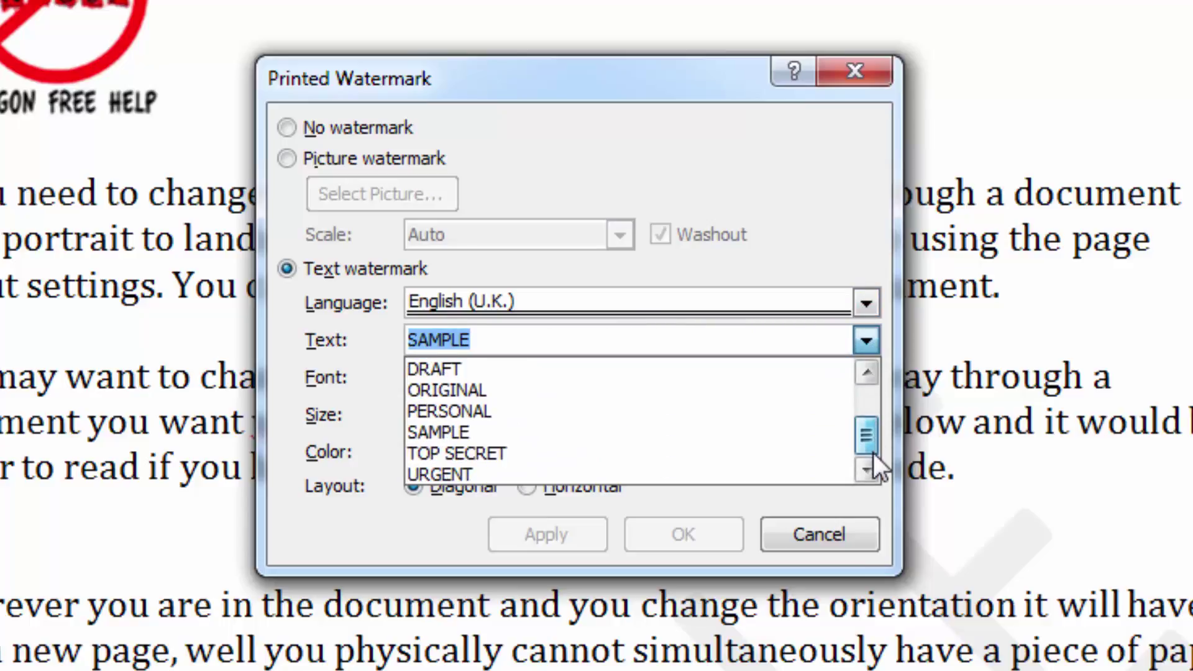
pyautogui.click(762, 456)
pyautogui.click(534, 340)
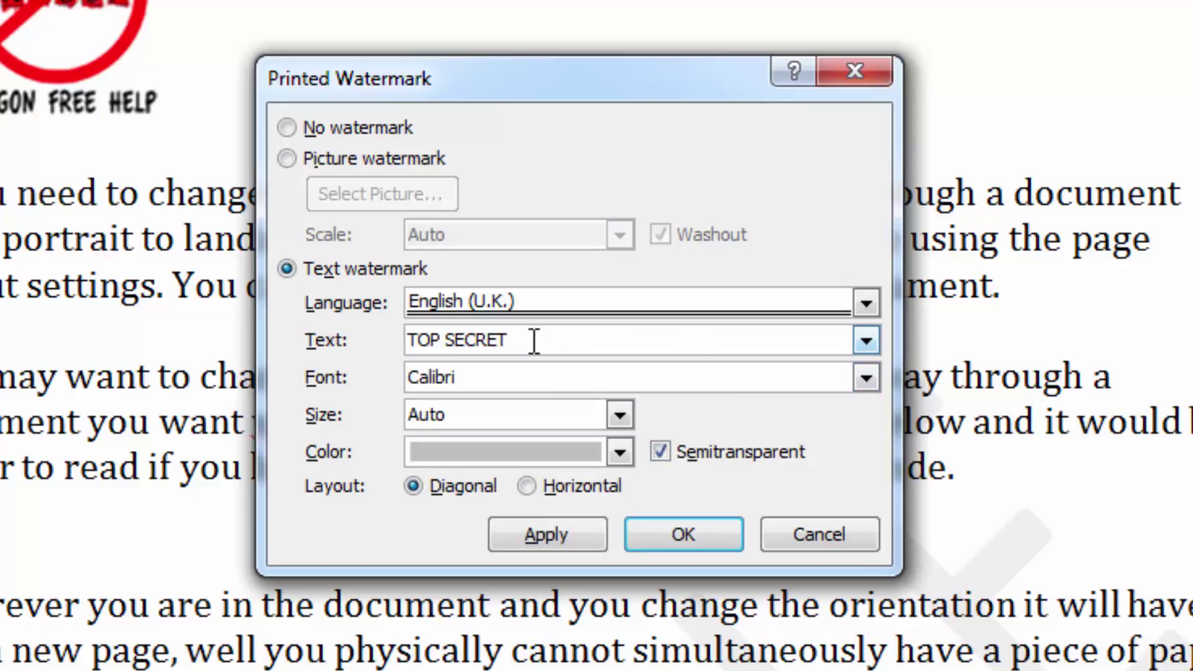
pyautogui.moveTo(534, 341); pyautogui.dragTo(369, 338)
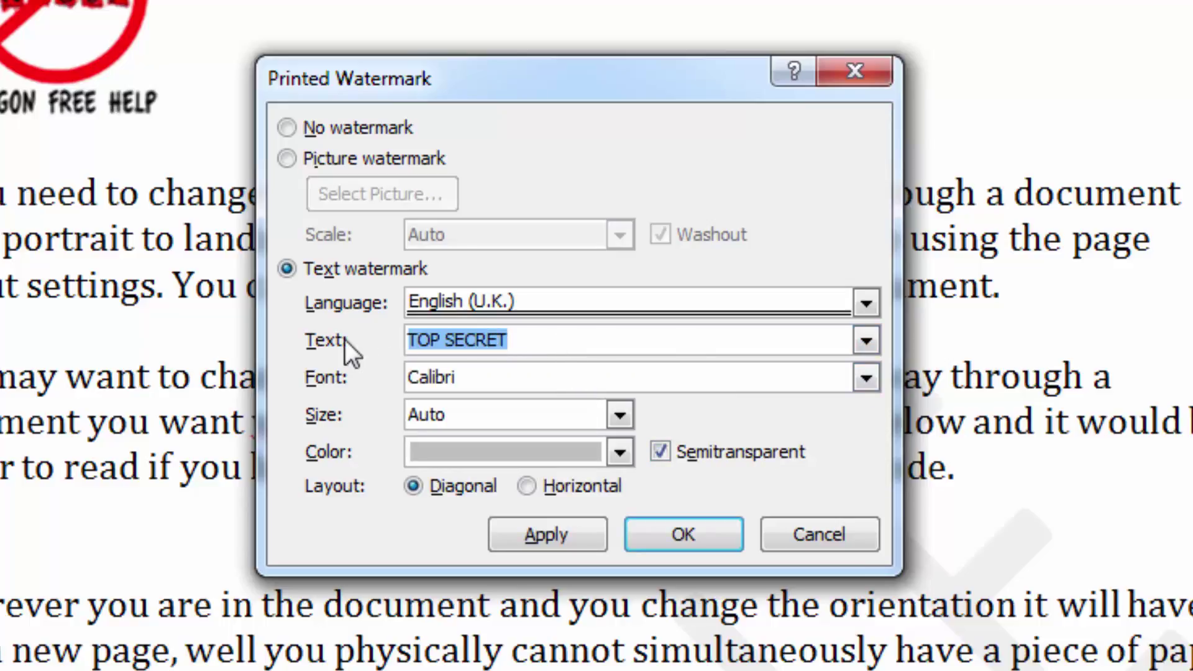
pyautogui.write('Jargon ')
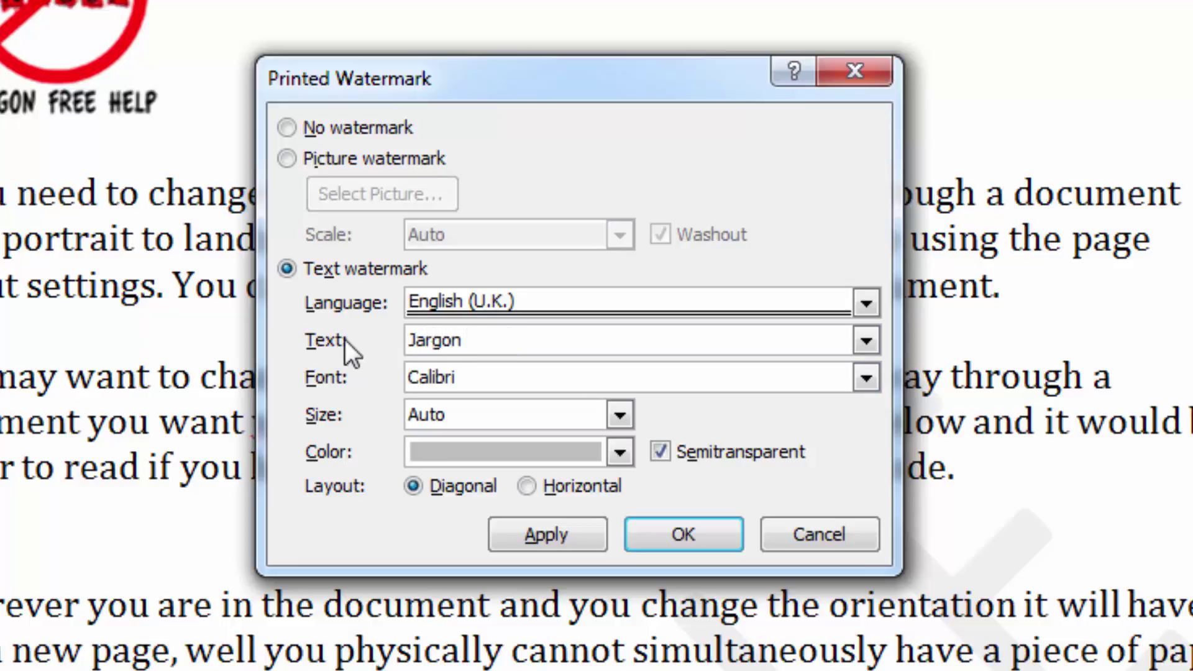
pyautogui.write('Free Help')
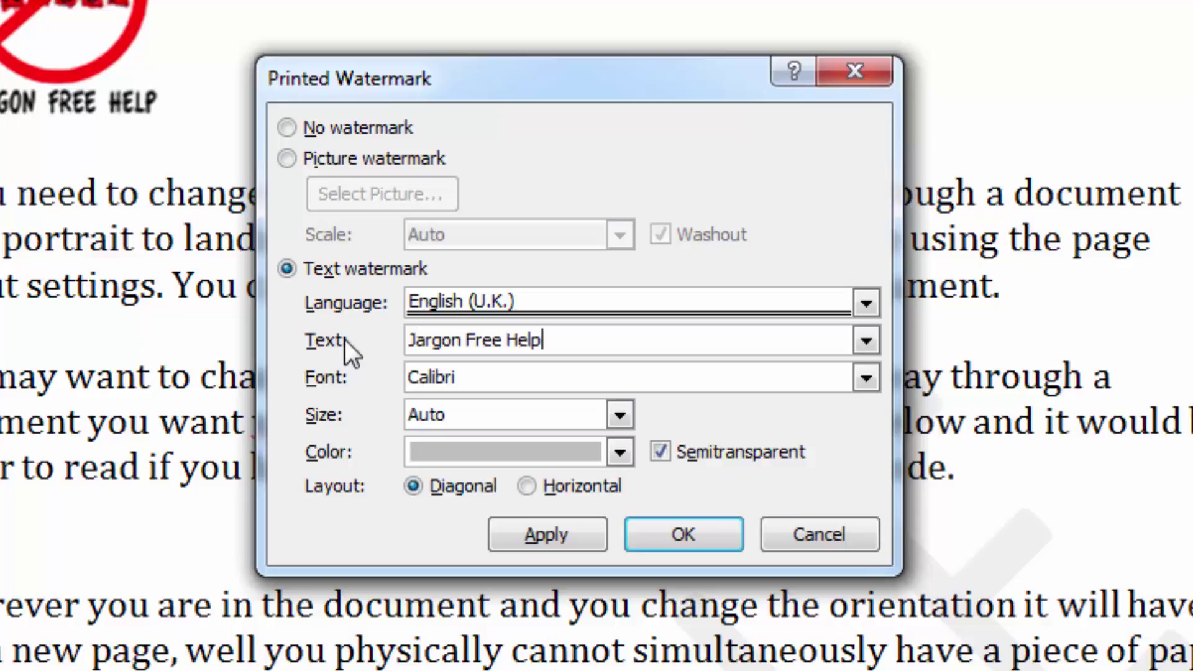
# Apply the watermark in Calisto MT font with semitransparency turned off.
pyautogui.click(864, 377)
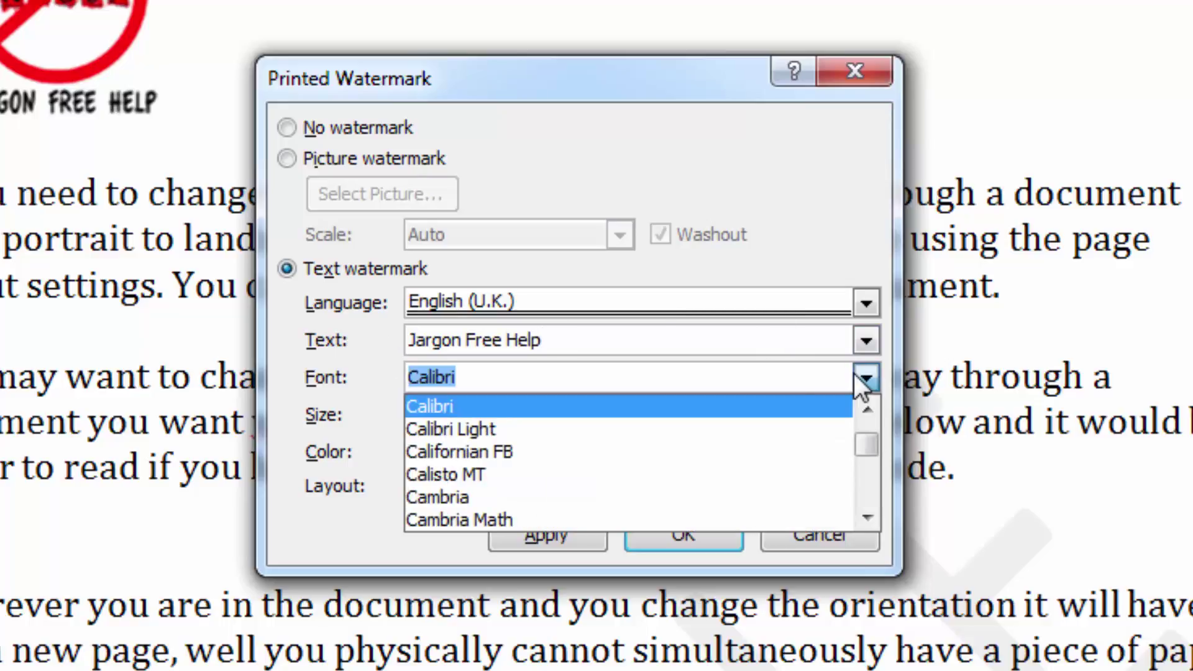
pyautogui.click(753, 473)
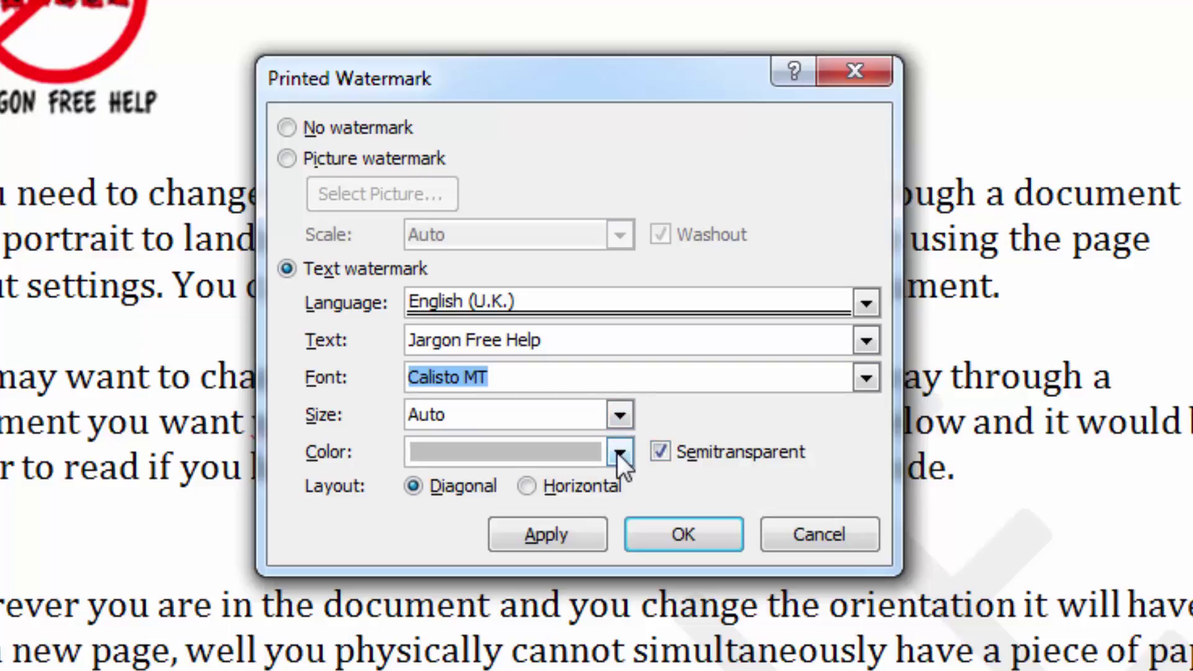
pyautogui.click(702, 451)
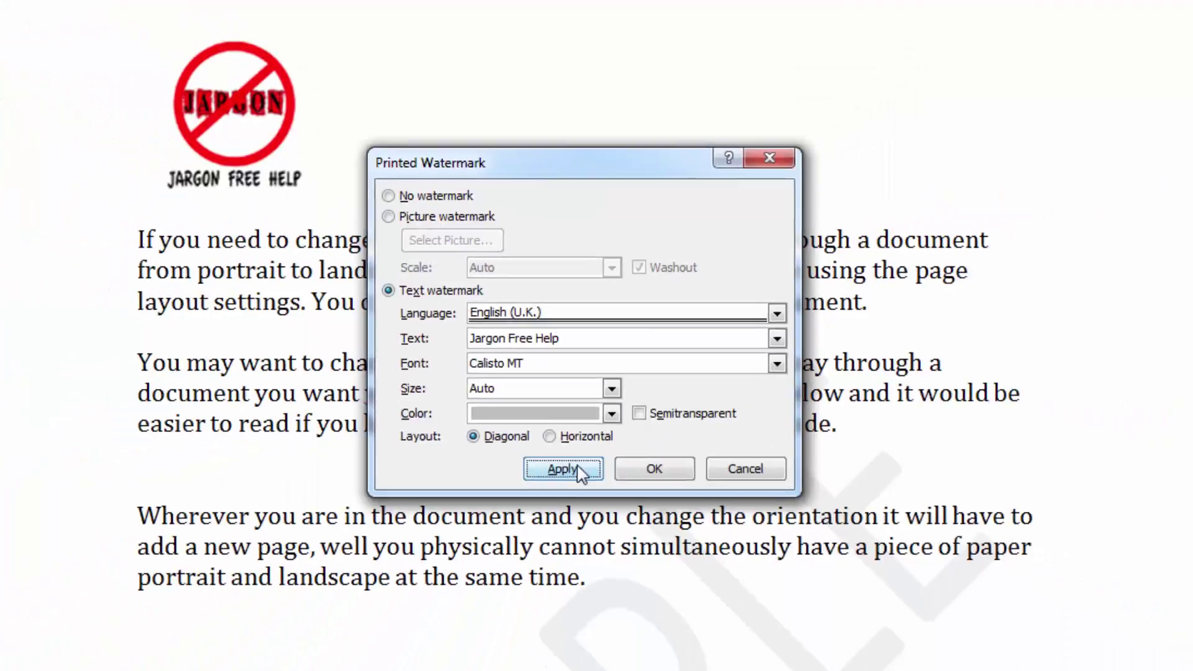
pyautogui.click(562, 522)
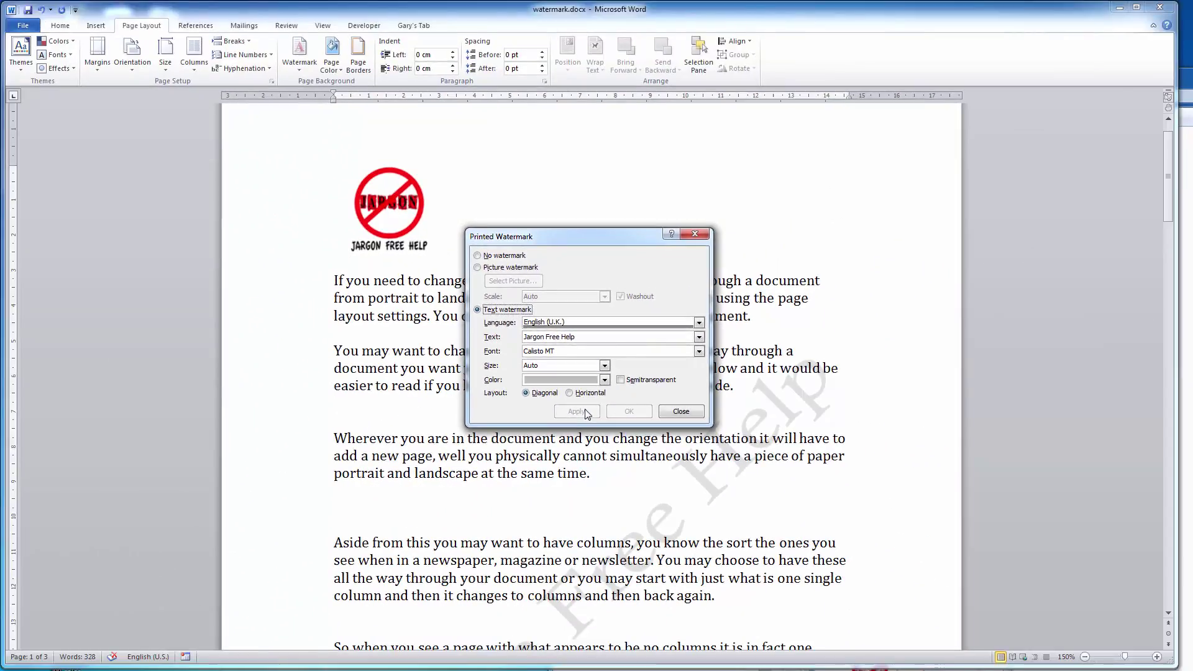
# Apply it semitransparent, try a horizontal layout, then settle on diagonal.
pyautogui.click(620, 380)
pyautogui.click(589, 409)
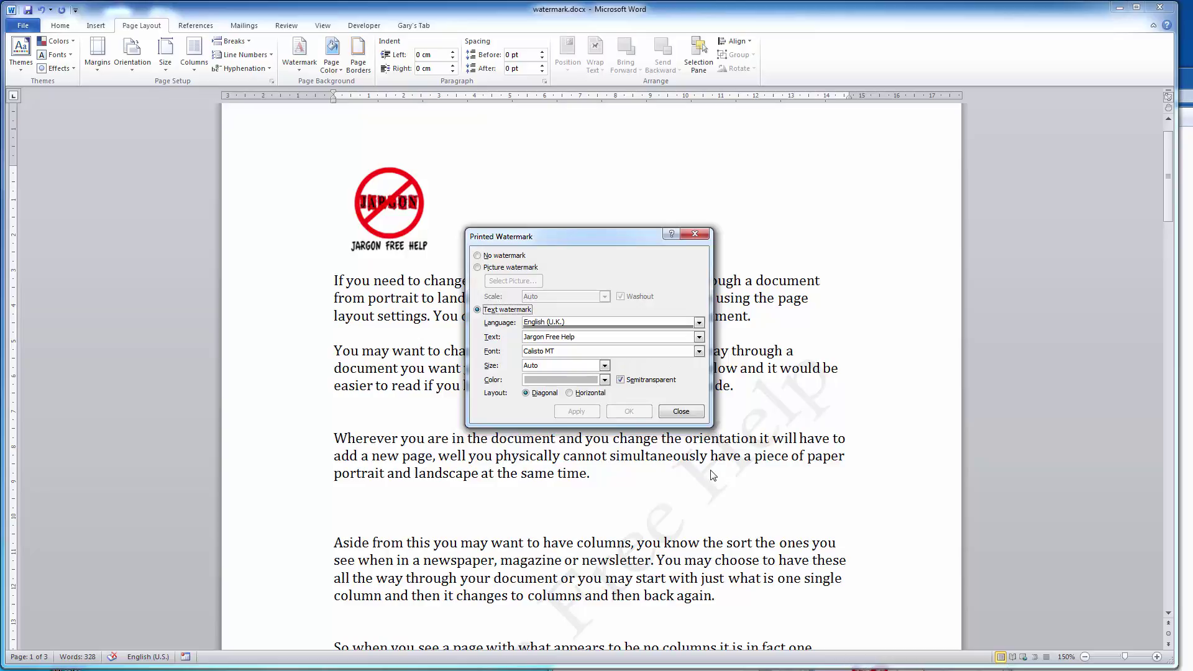
pyautogui.click(569, 393)
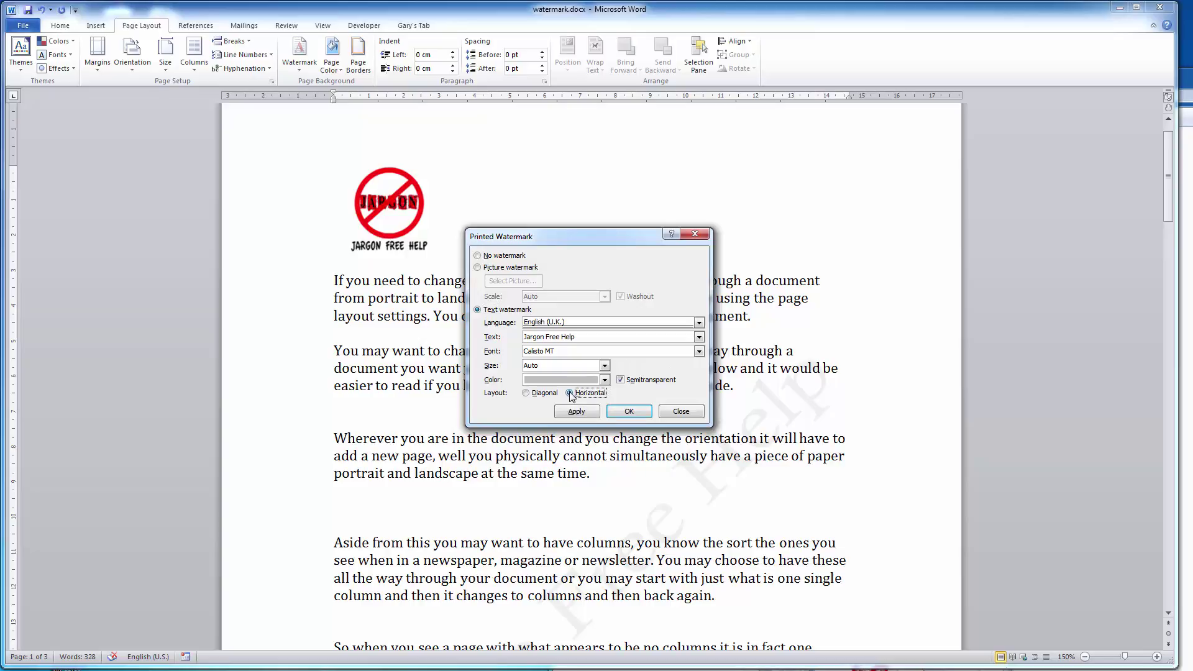
pyautogui.click(574, 413)
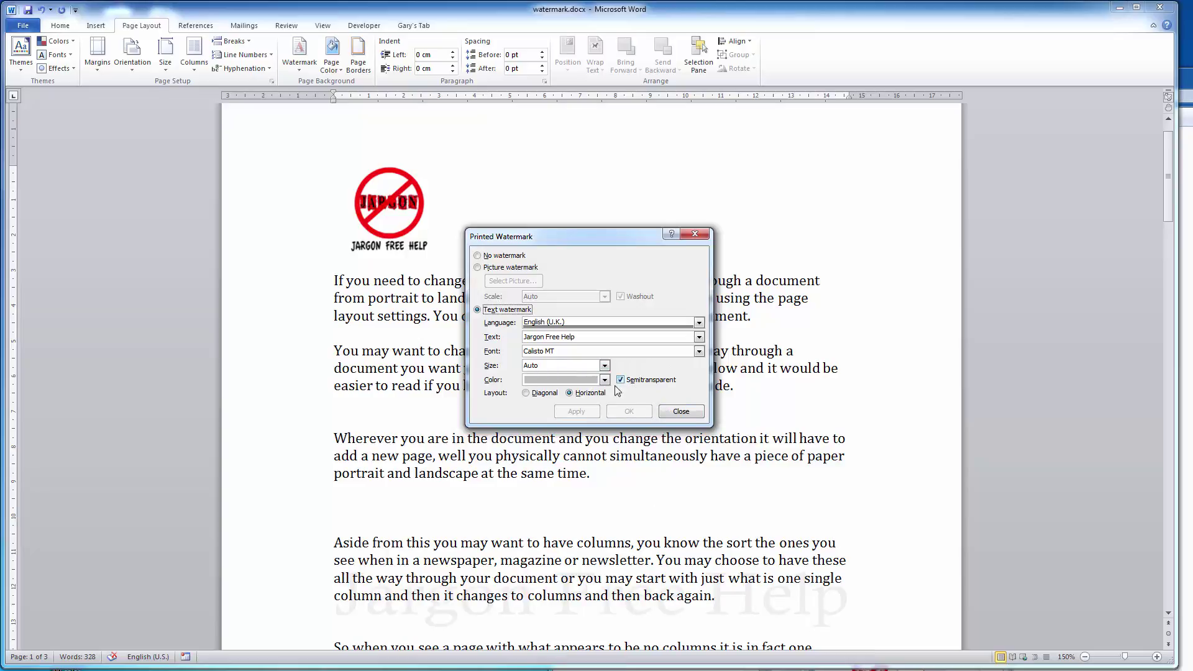
pyautogui.click(552, 396)
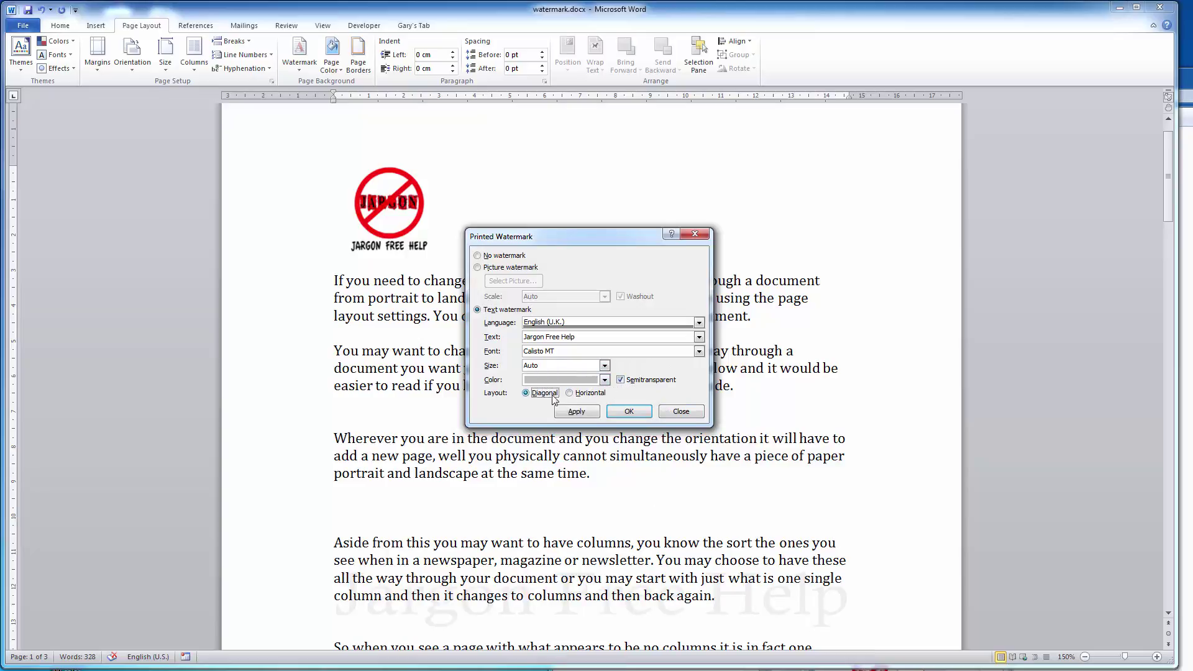
pyautogui.click(590, 413)
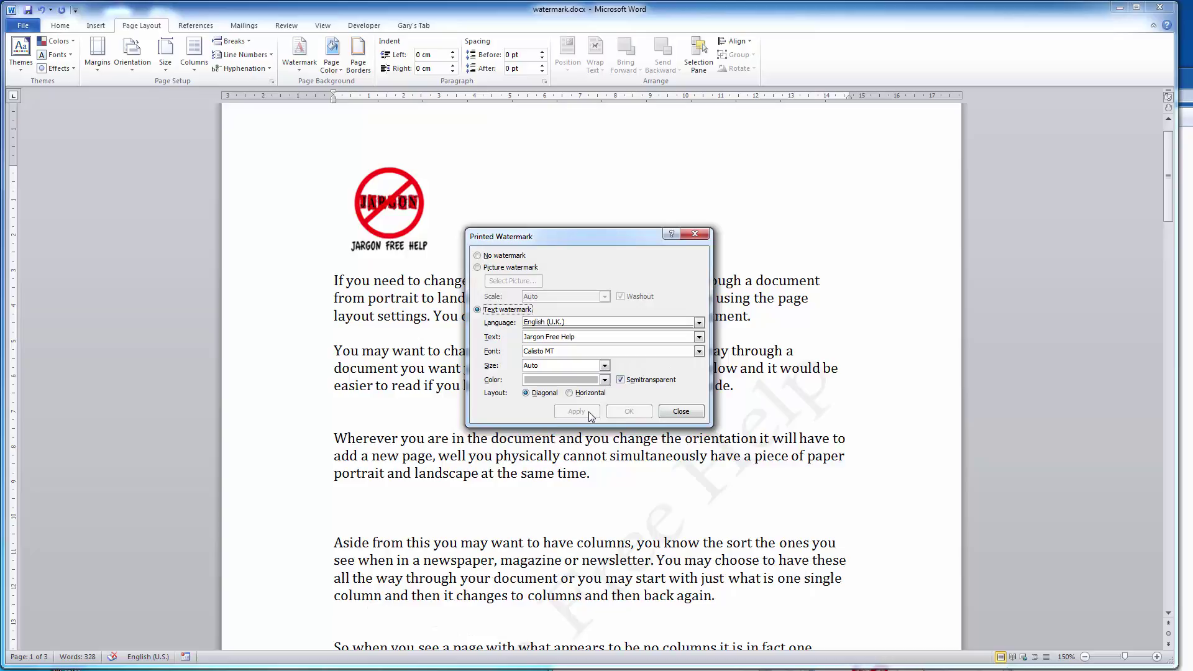
pyautogui.click(681, 412)
pyautogui.scroll(-3, 663, 367)
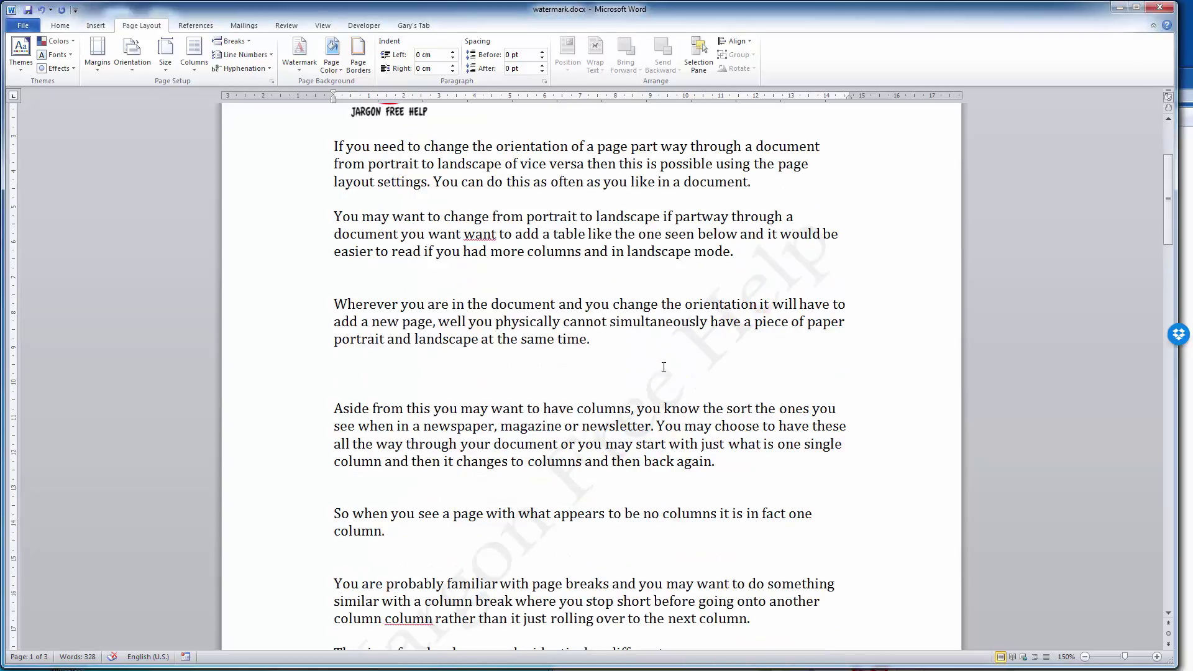
pyautogui.scroll(-1, 663, 367)
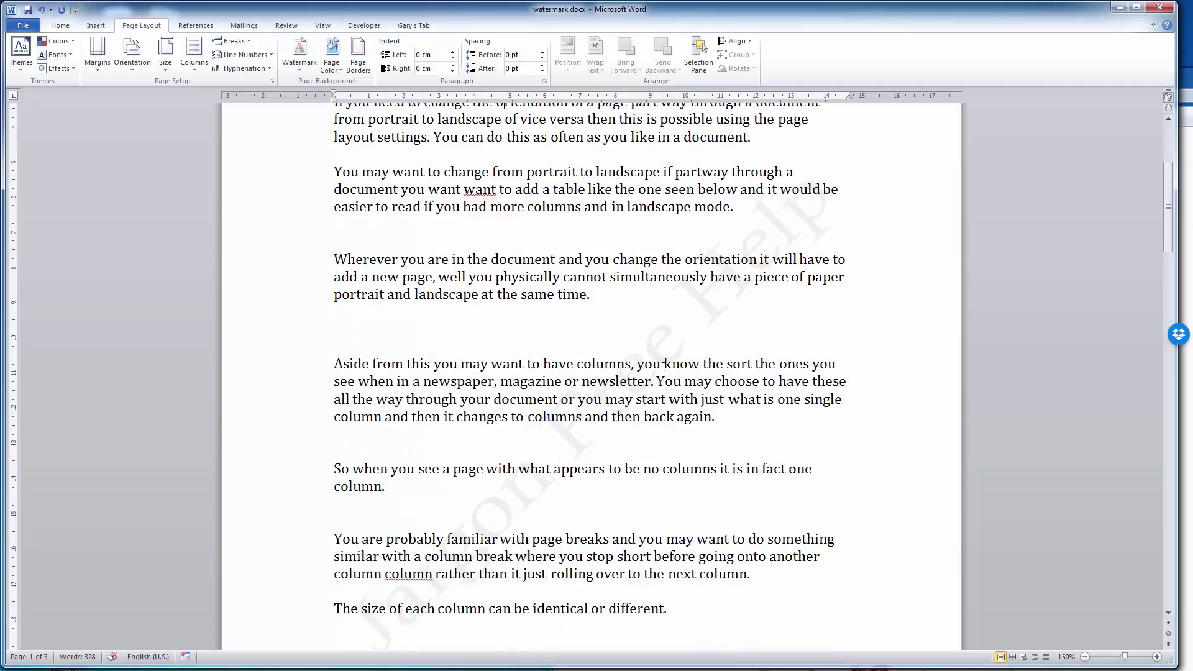
pyautogui.scroll(1, 664, 367)
pyautogui.scroll(2, 663, 367)
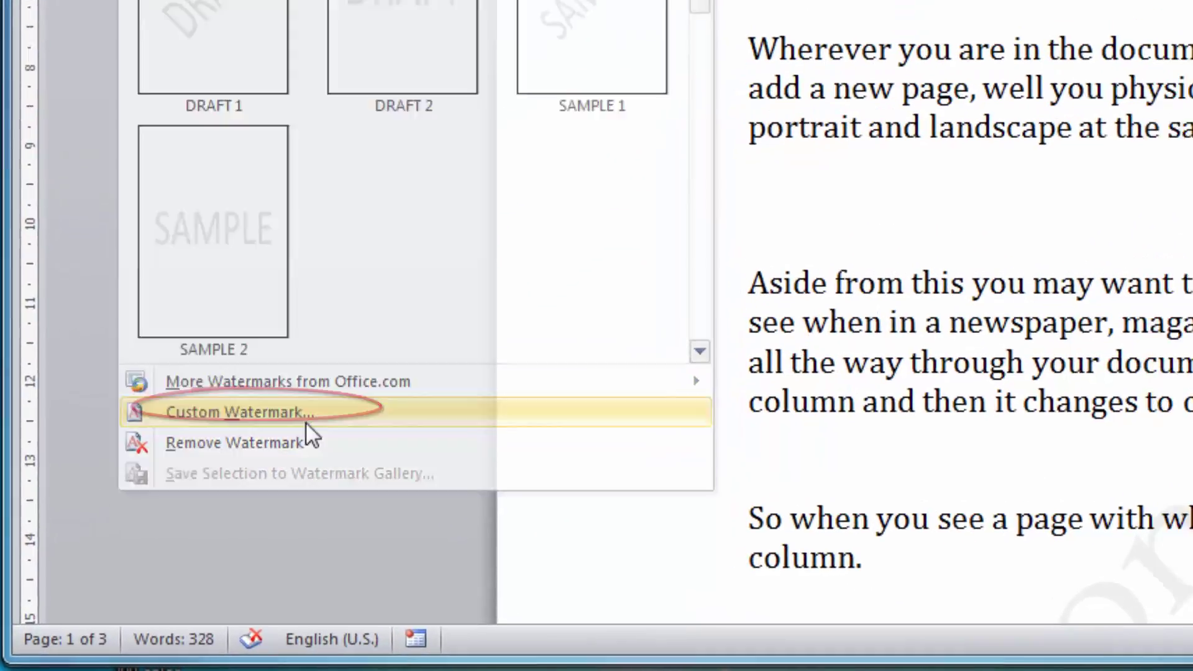
pyautogui.click(317, 410)
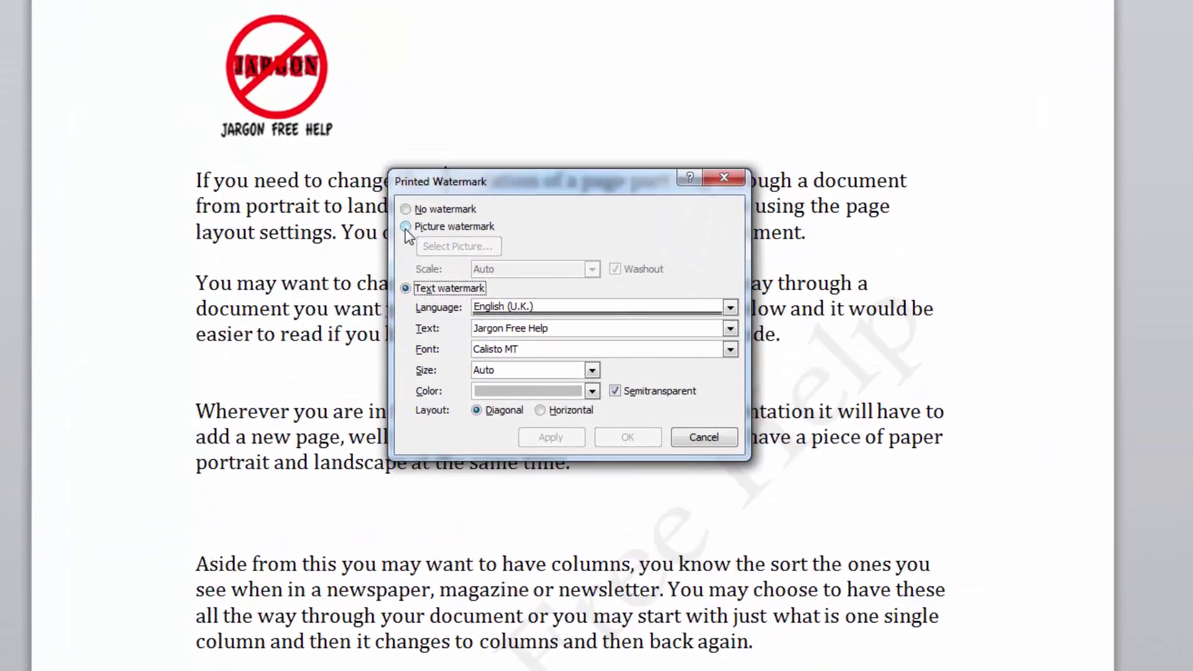
# Insert jargon_free_help_logo.jpg from Pictures as the picture watermark.
pyautogui.click(405, 227)
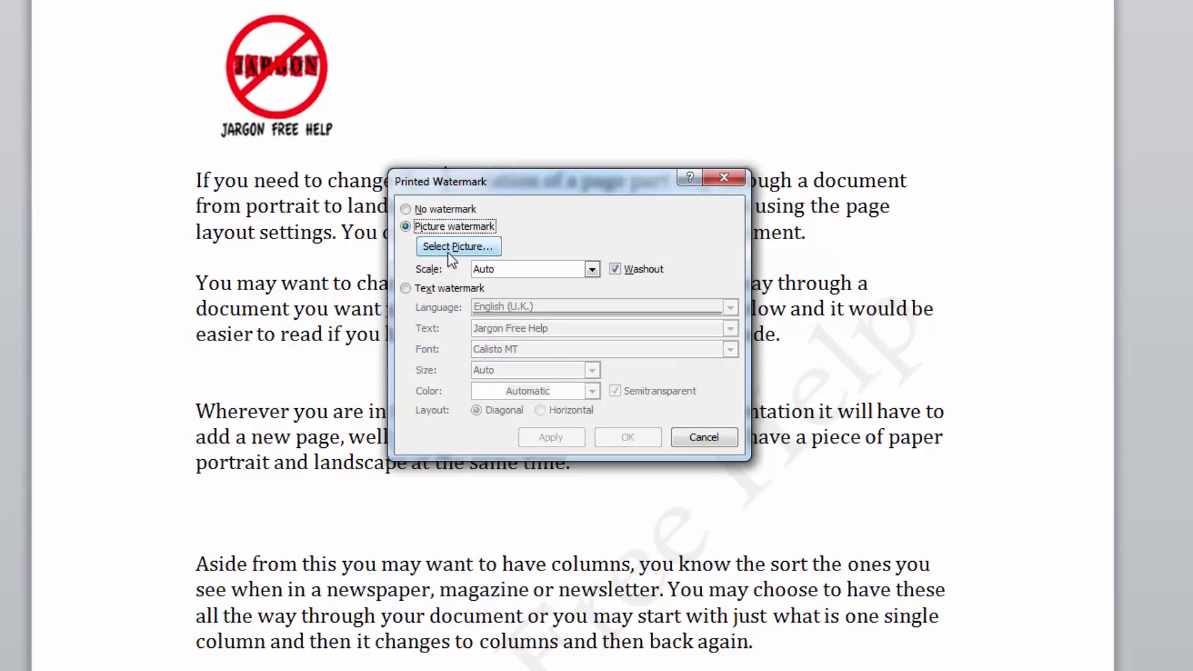
pyautogui.click(444, 248)
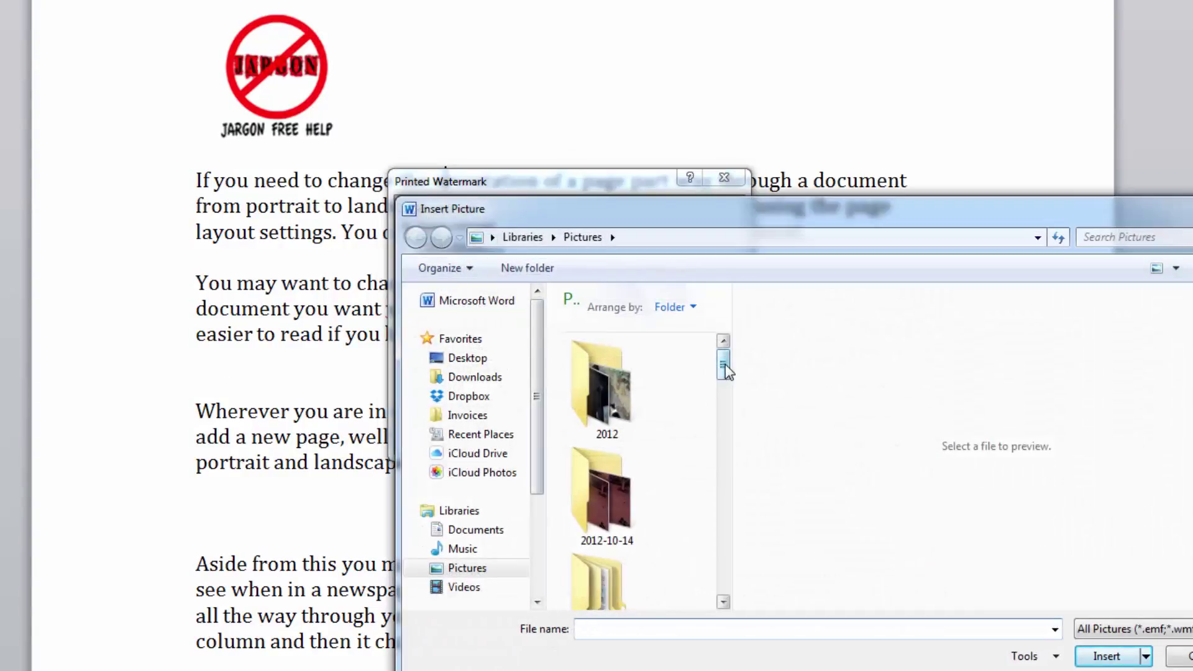
pyautogui.moveTo(718, 378); pyautogui.dragTo(726, 553)
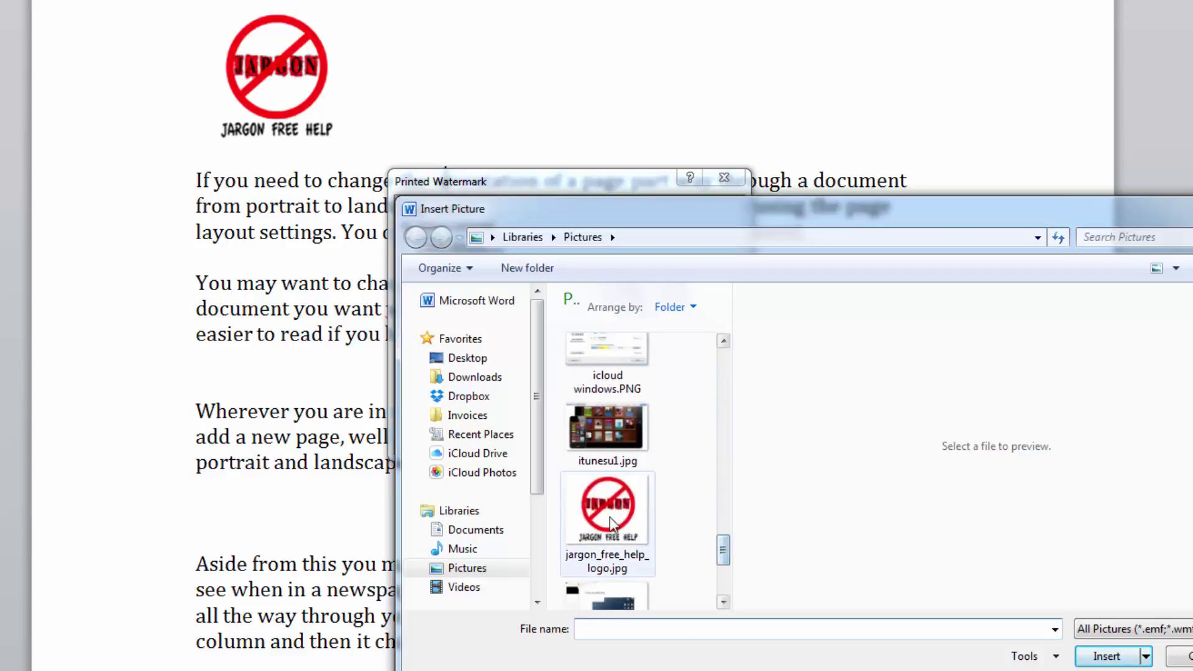
pyautogui.click(609, 517)
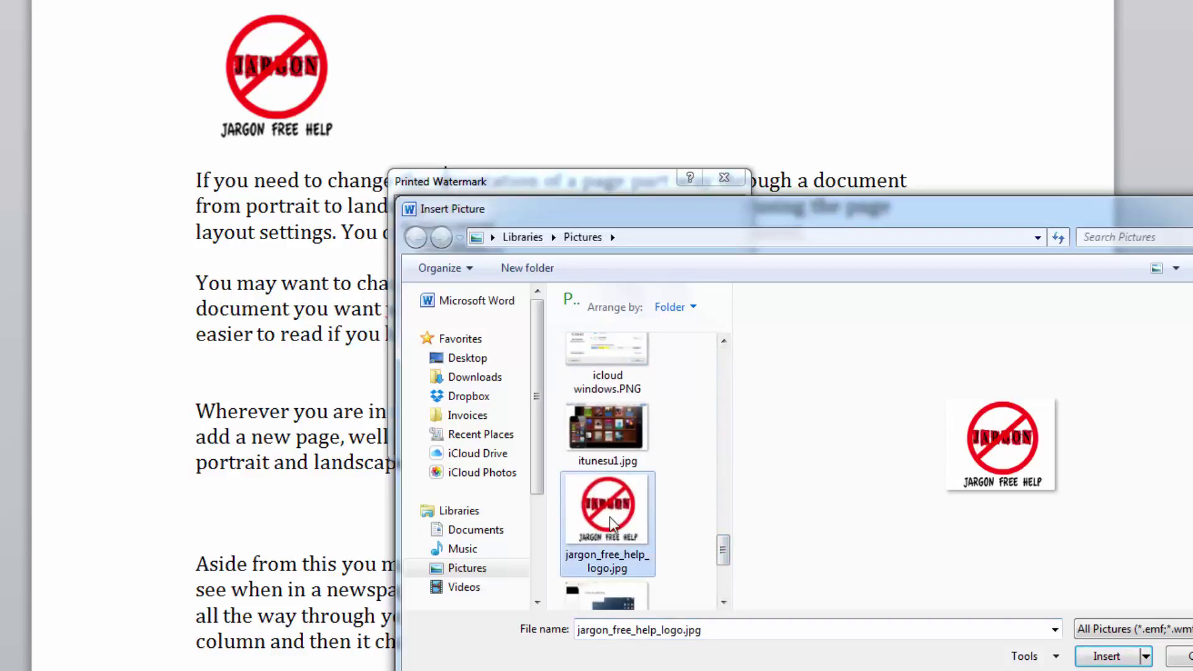
pyautogui.click(1106, 656)
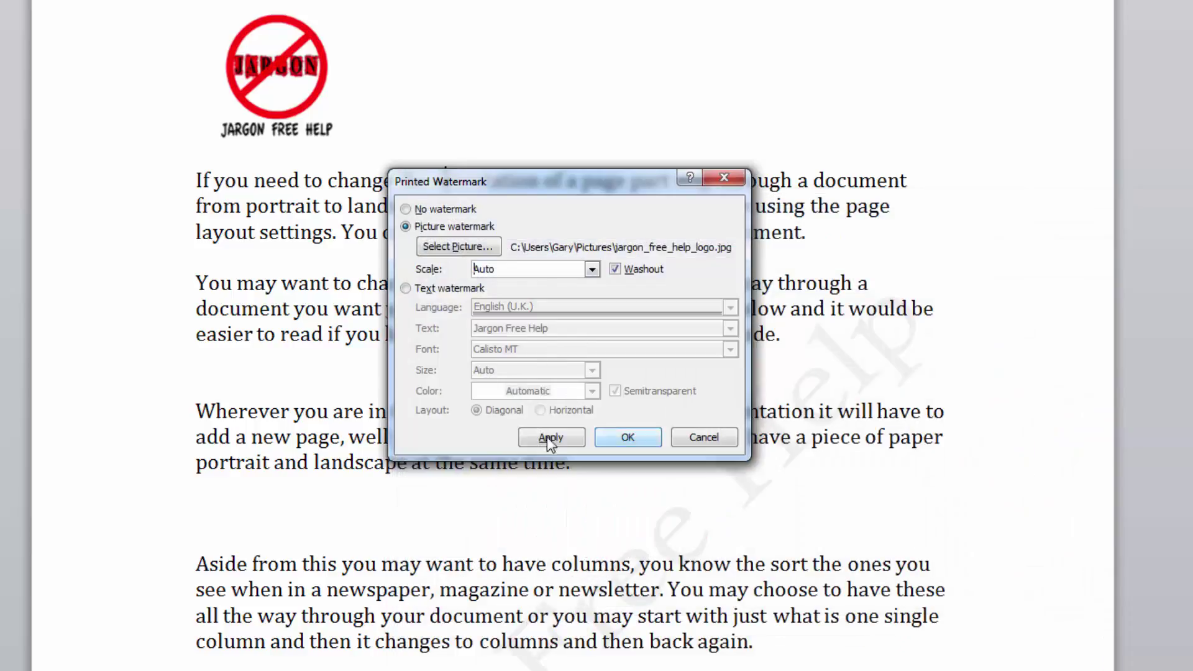
# Apply the logo watermark, then try it without washout and at 150% scale.
pyautogui.click(547, 437)
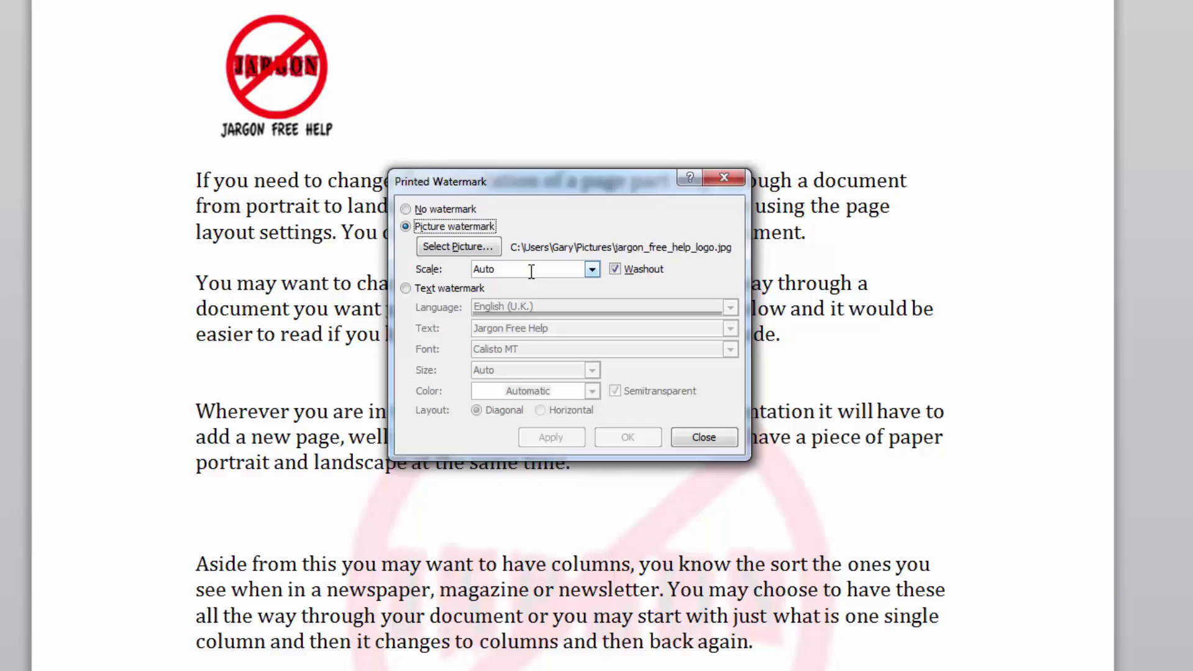
pyautogui.click(616, 270)
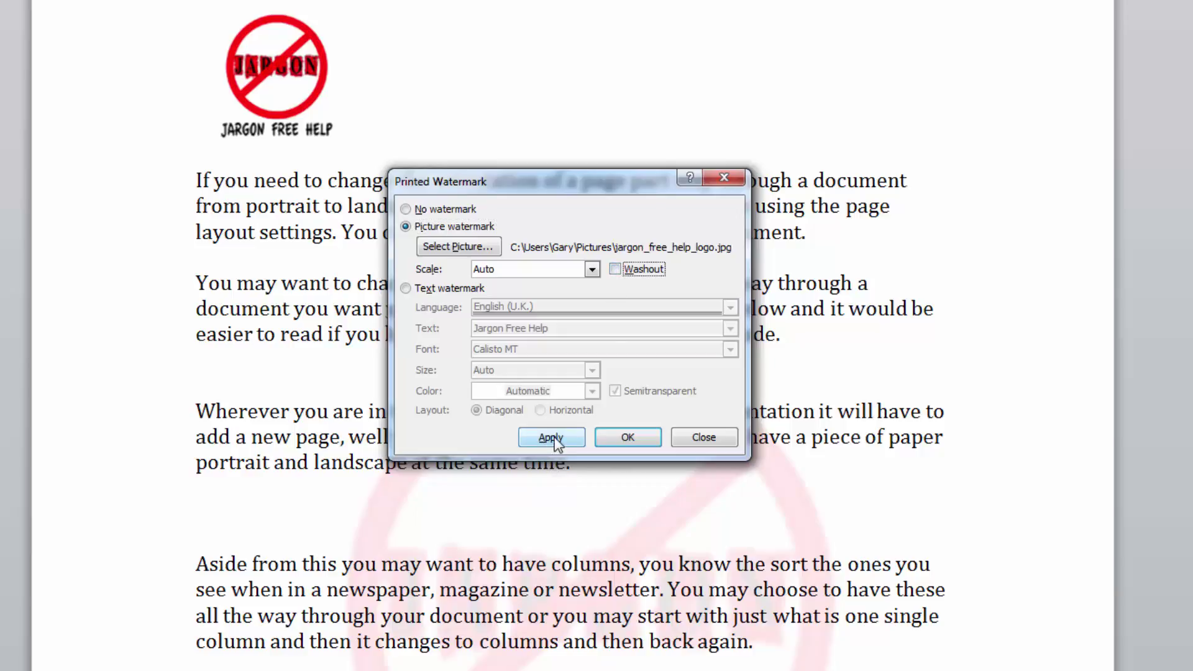
pyautogui.click(554, 438)
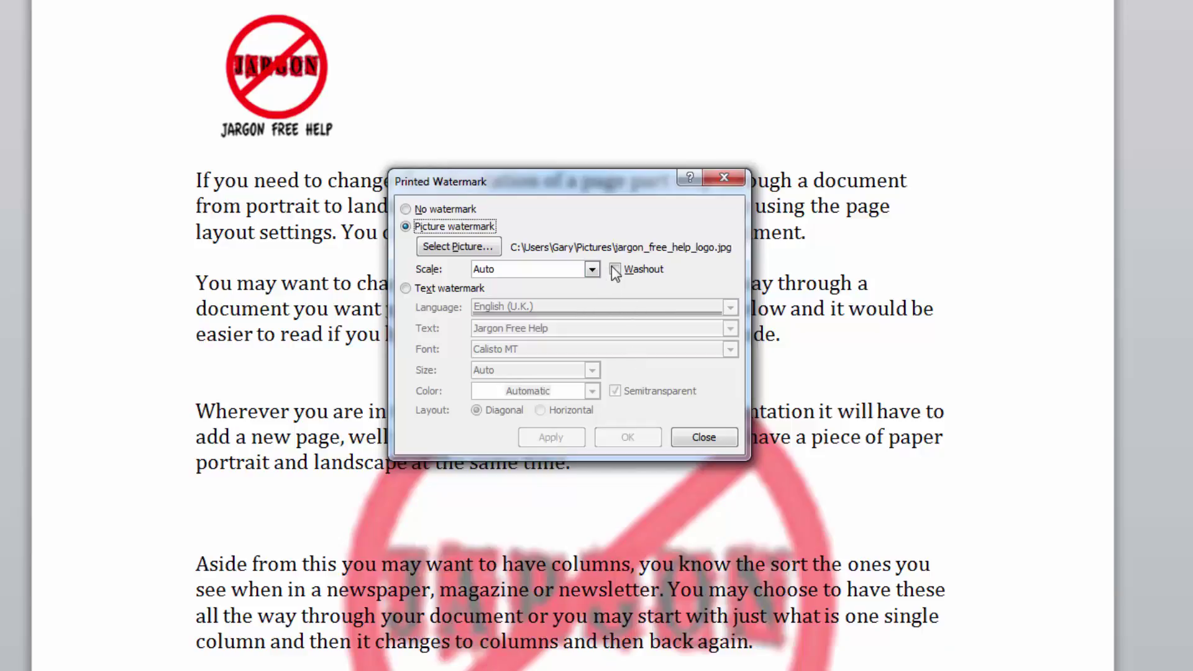
pyautogui.click(594, 271)
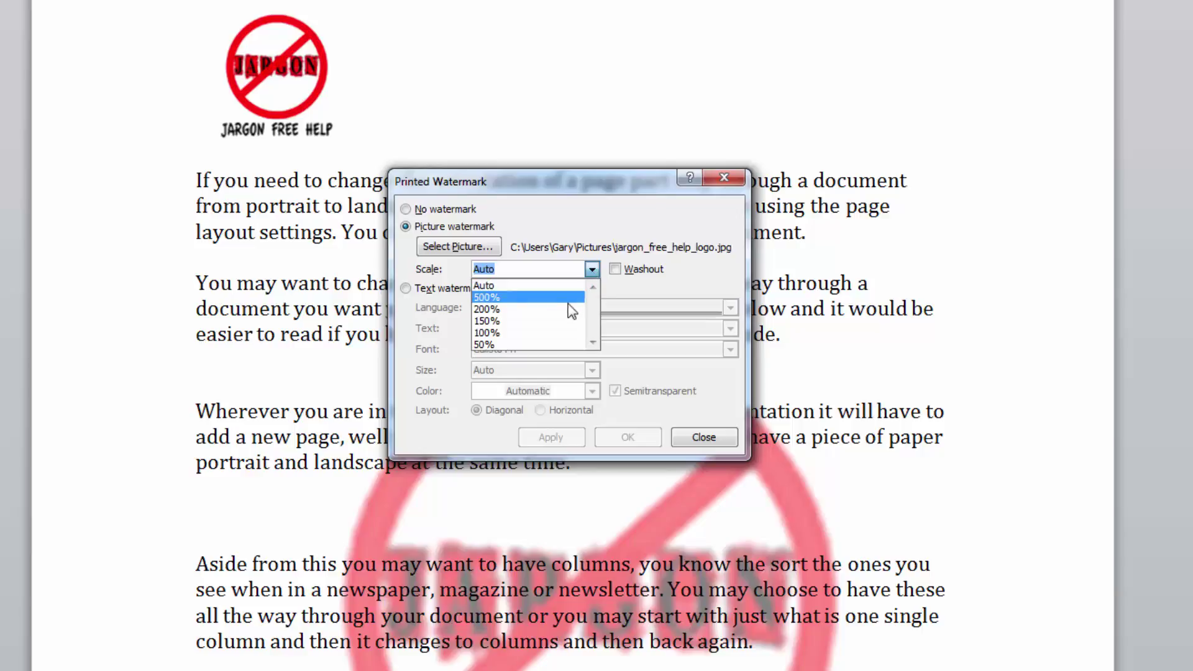
pyautogui.click(561, 328)
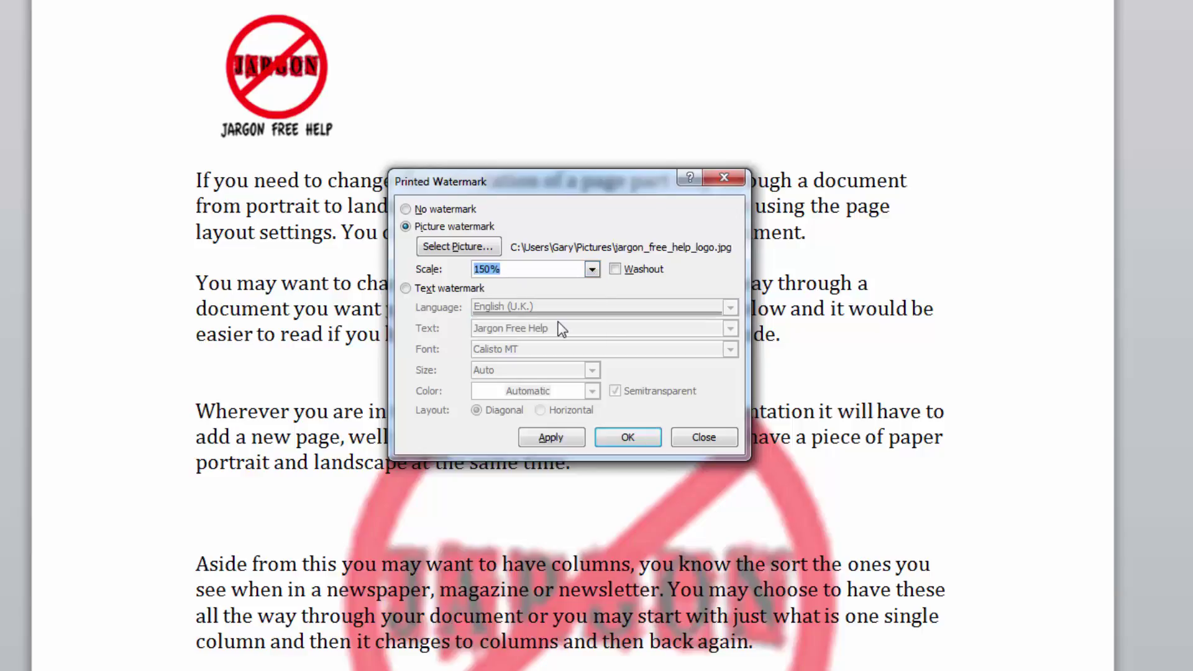
pyautogui.click(555, 437)
# Try scales 500% and 1000, then apply Auto scale with washout back on.
pyautogui.click(594, 270)
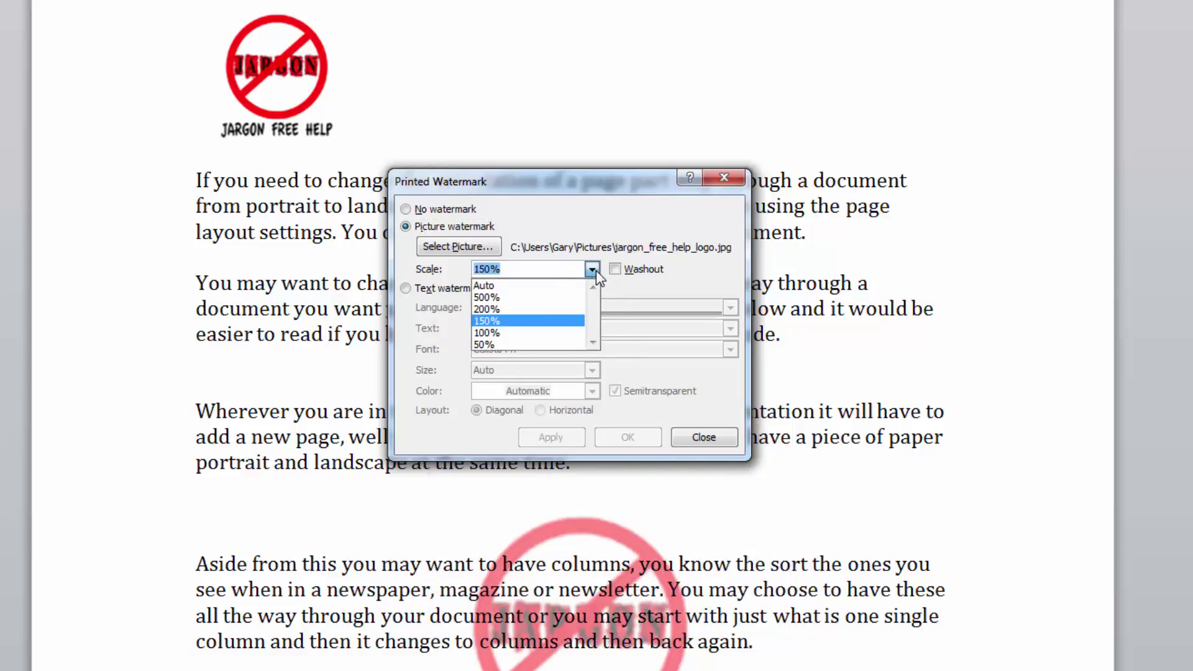
pyautogui.click(527, 292)
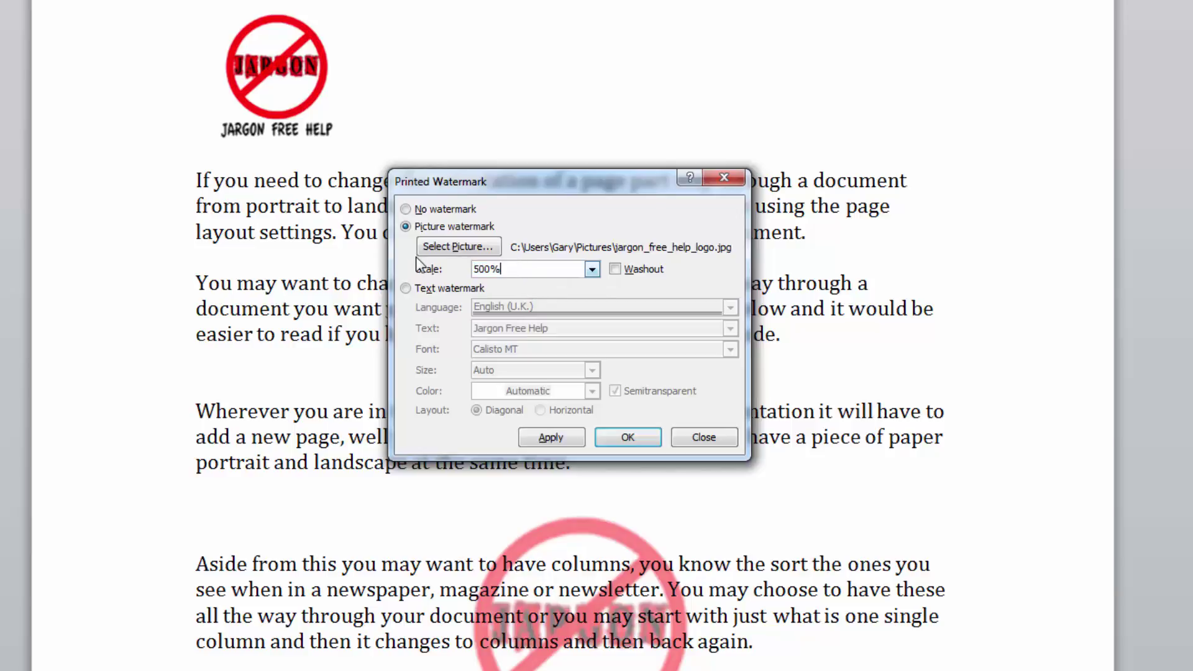
pyautogui.write('1000')
pyautogui.click(575, 438)
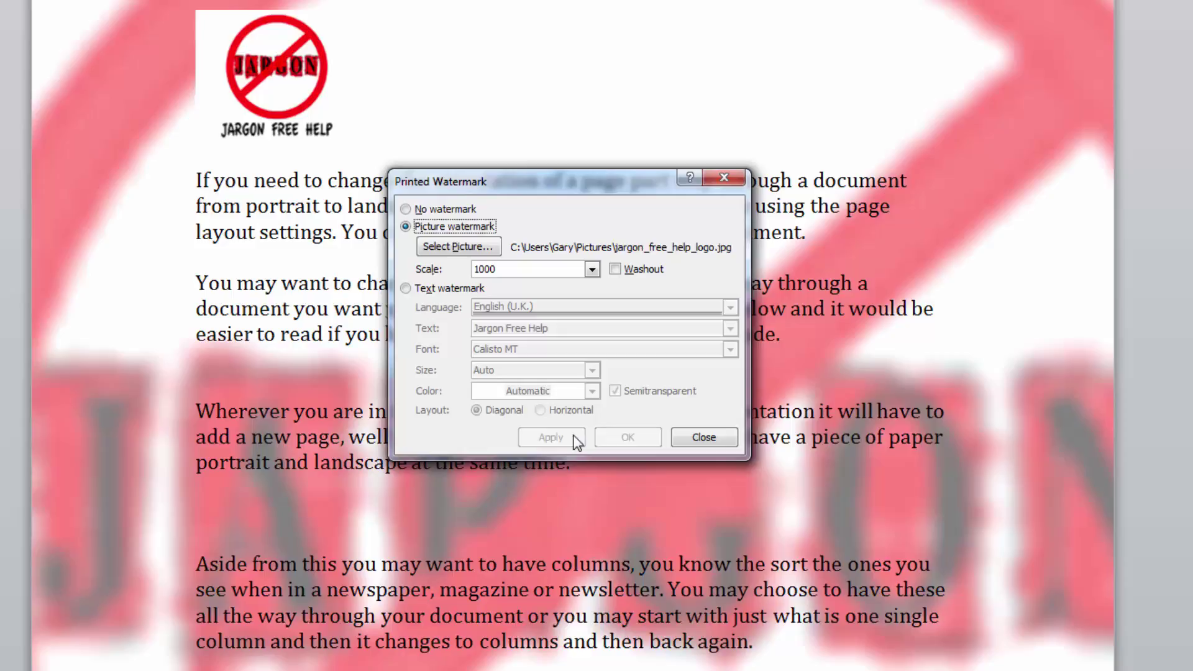
pyautogui.click(590, 269)
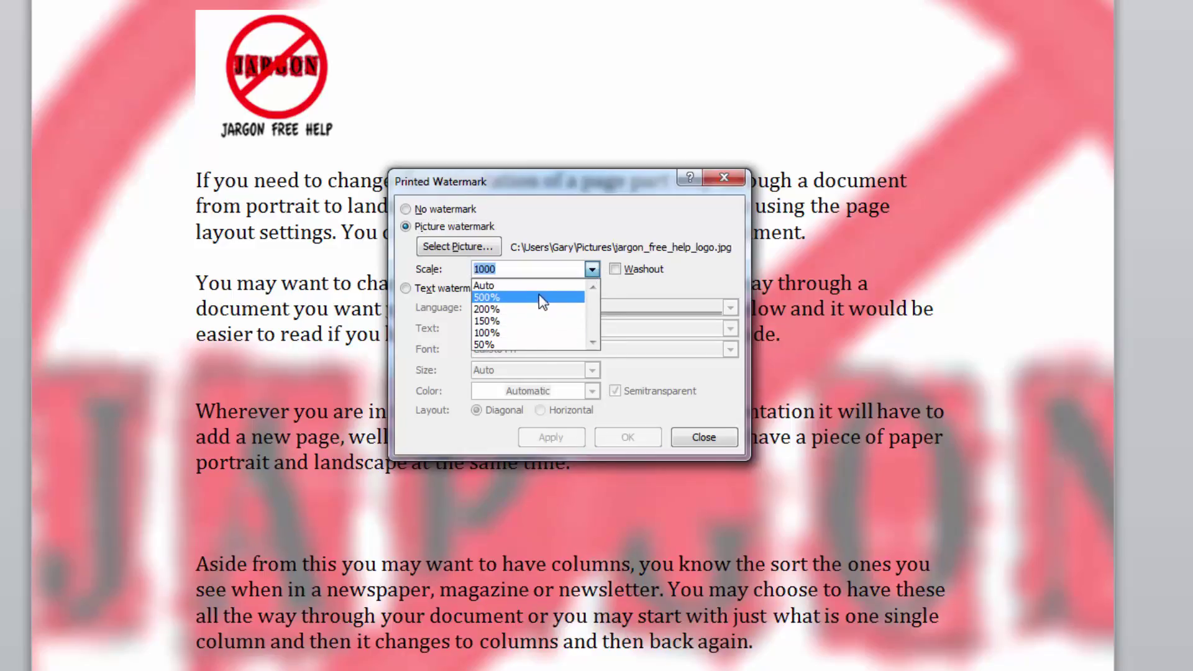
pyautogui.click(539, 297)
pyautogui.click(591, 269)
pyautogui.click(548, 287)
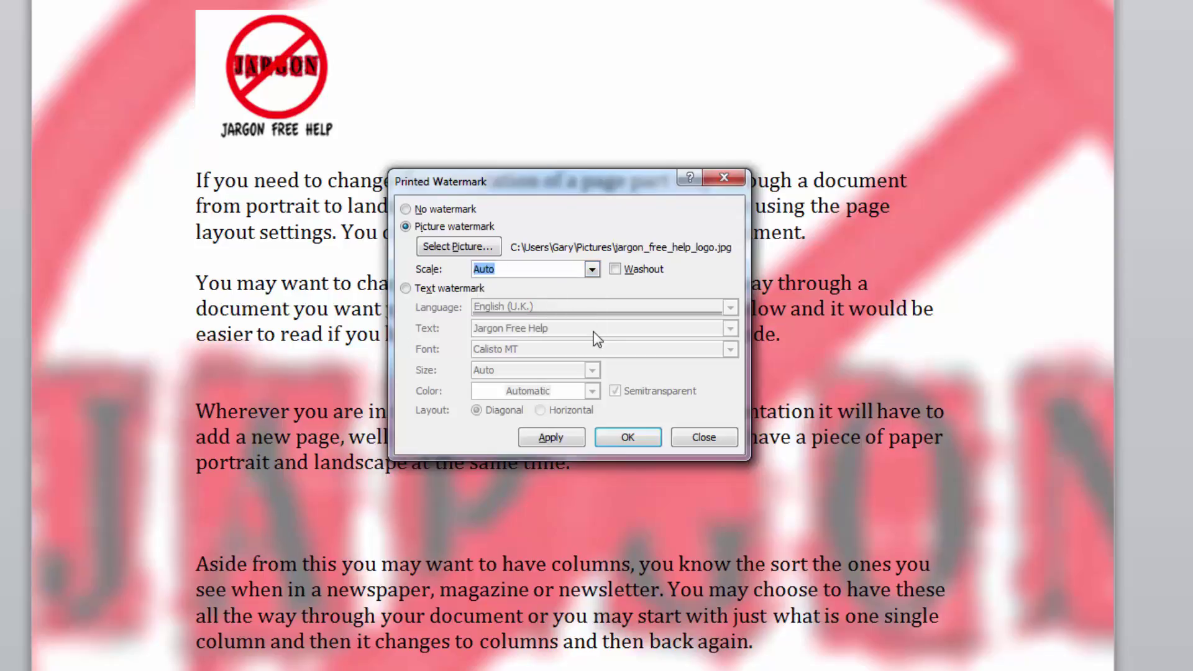
pyautogui.click(617, 272)
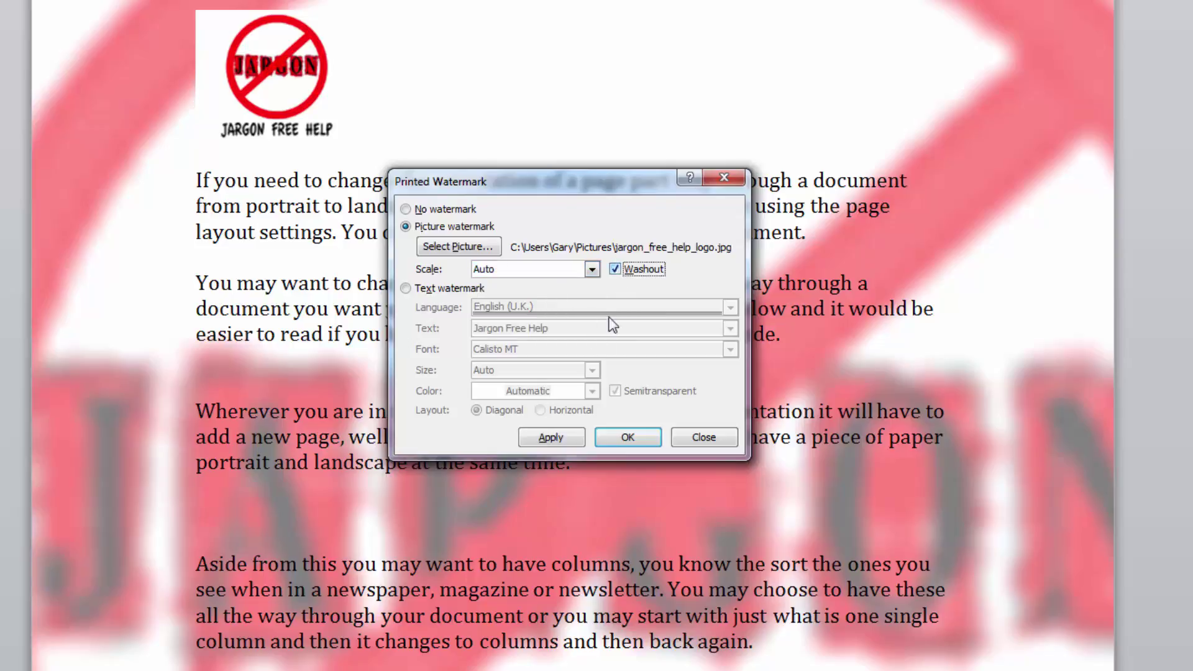
pyautogui.click(562, 435)
# Close the watermark settings, check the logo on later pages, and reopen the watermark gallery's Office.com list.
pyautogui.click(707, 431)
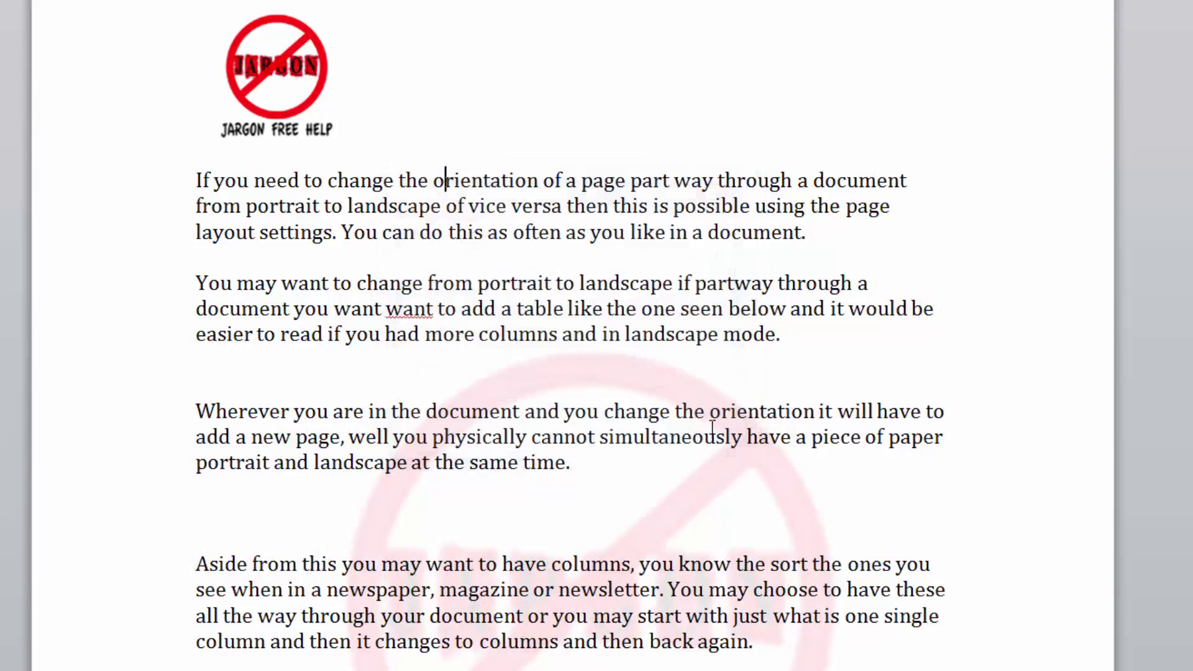
pyautogui.scroll(-10, 684, 368)
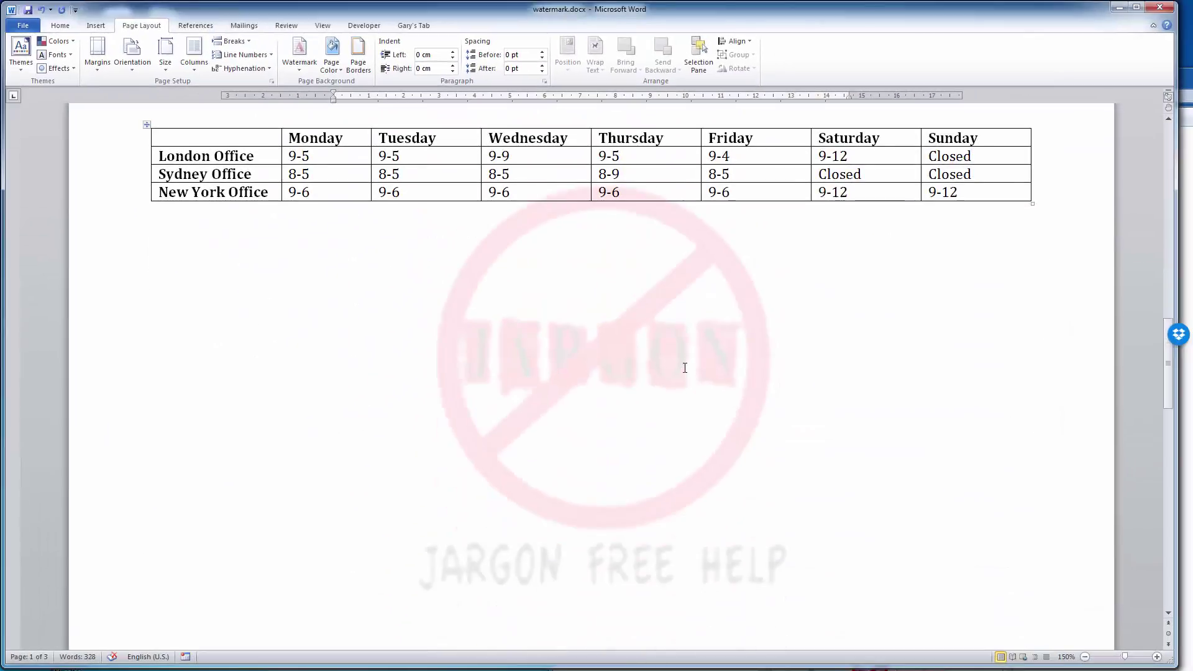
pyautogui.scroll(-3, 685, 368)
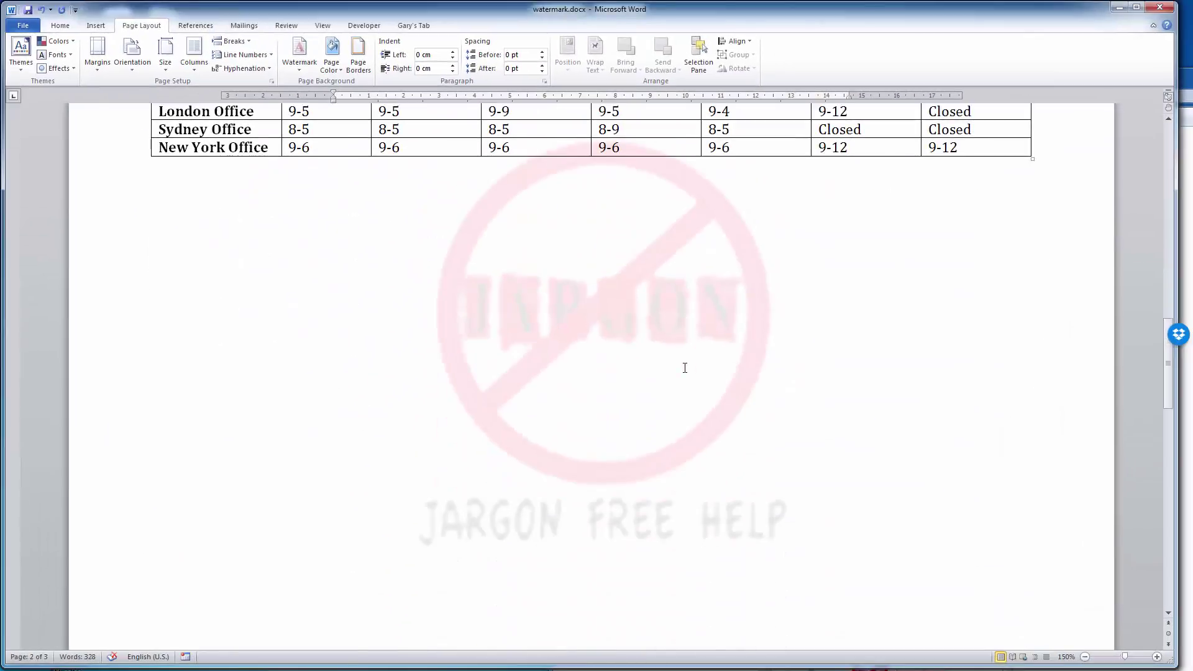
pyautogui.scroll(6, 685, 368)
pyautogui.scroll(1, 684, 367)
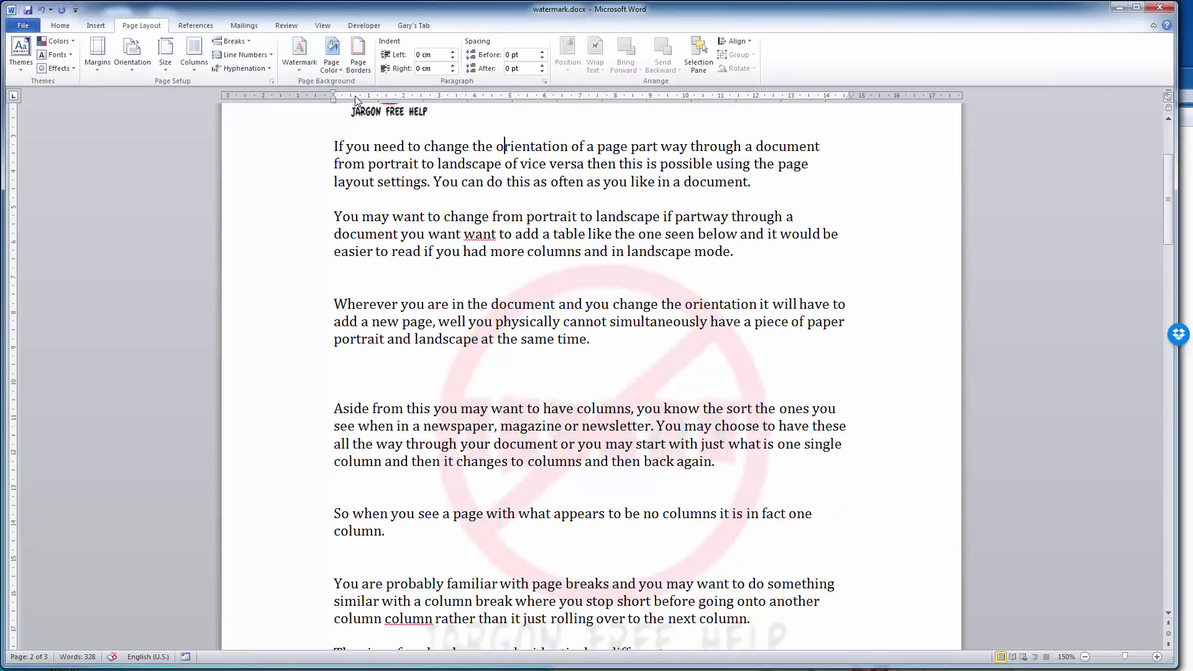
pyautogui.click(299, 55)
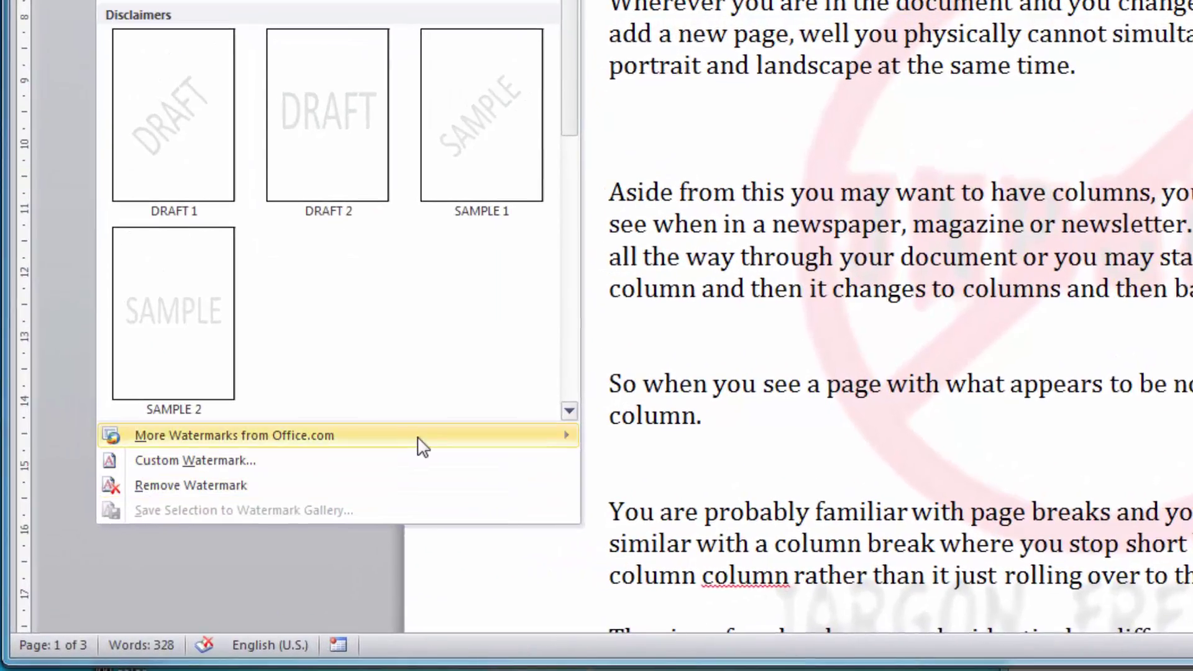
pyautogui.moveTo(144, 543)
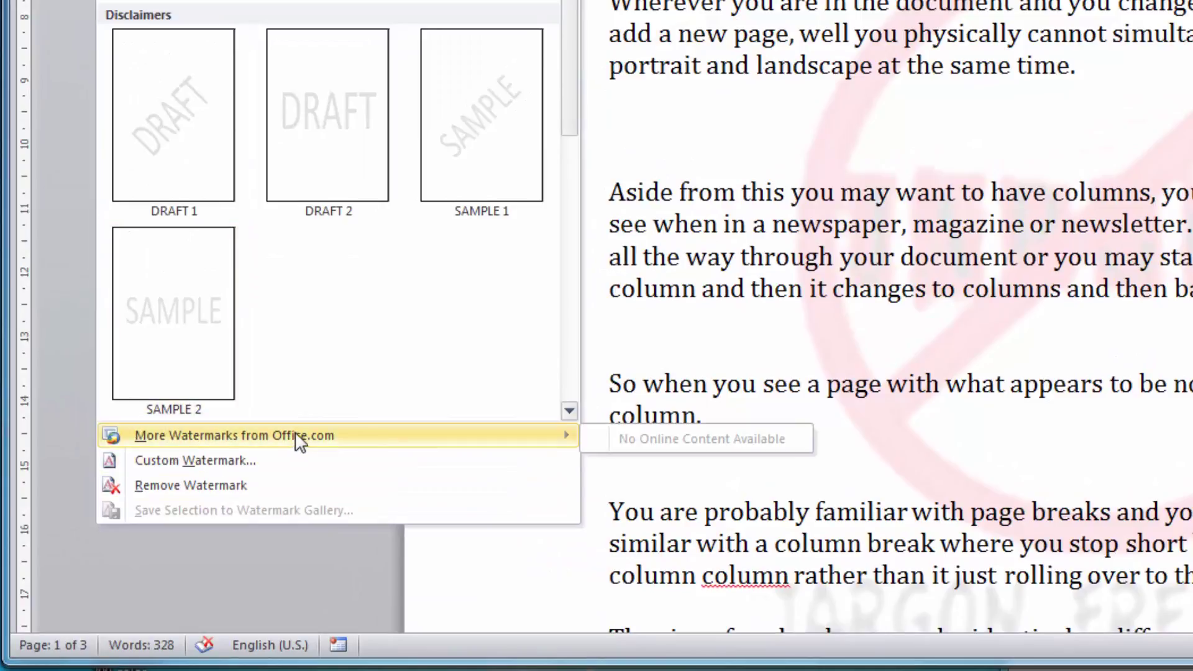